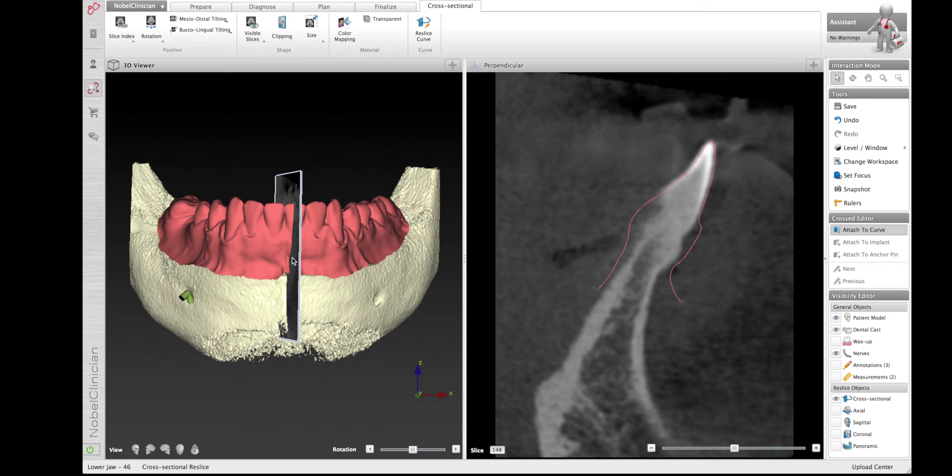
# Move the cross-sectional slice along the lower jaw to slice 101 and rotate the 3D jaw model to a side view
pyautogui.moveTo(735, 448); pyautogui.dragTo(720, 449)
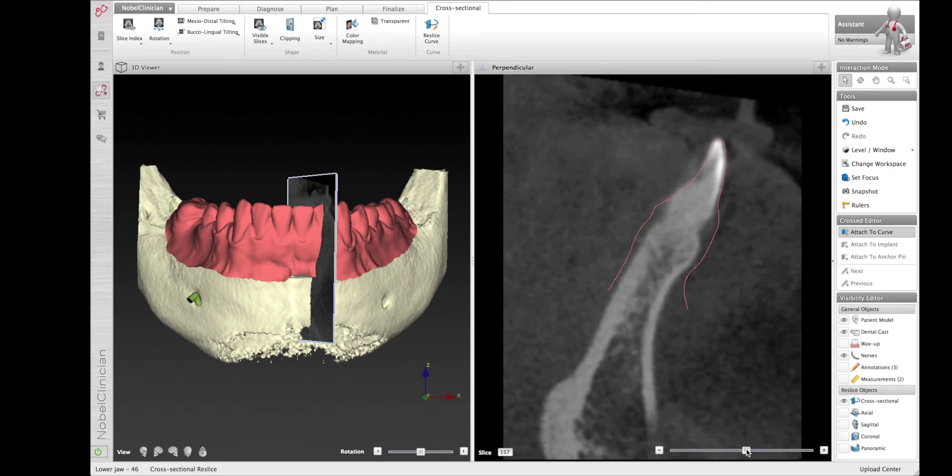
pyautogui.moveTo(742, 449); pyautogui.dragTo(720, 456)
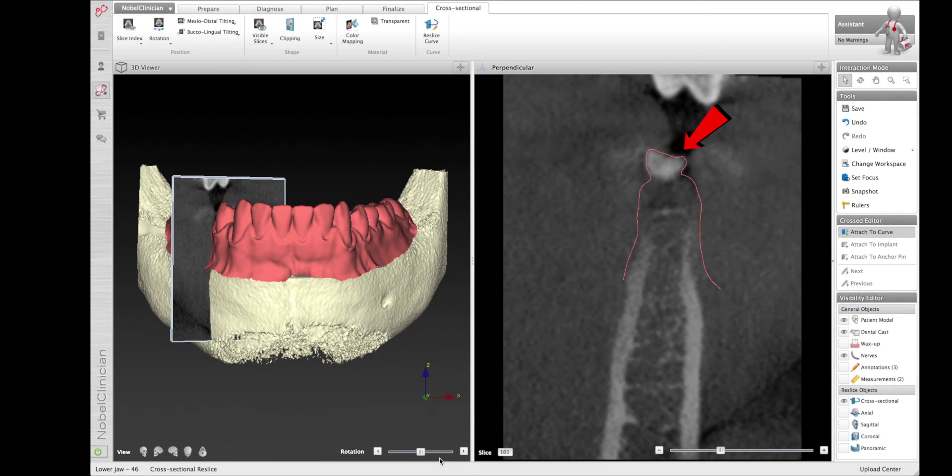
pyautogui.moveTo(421, 452); pyautogui.dragTo(496, 468)
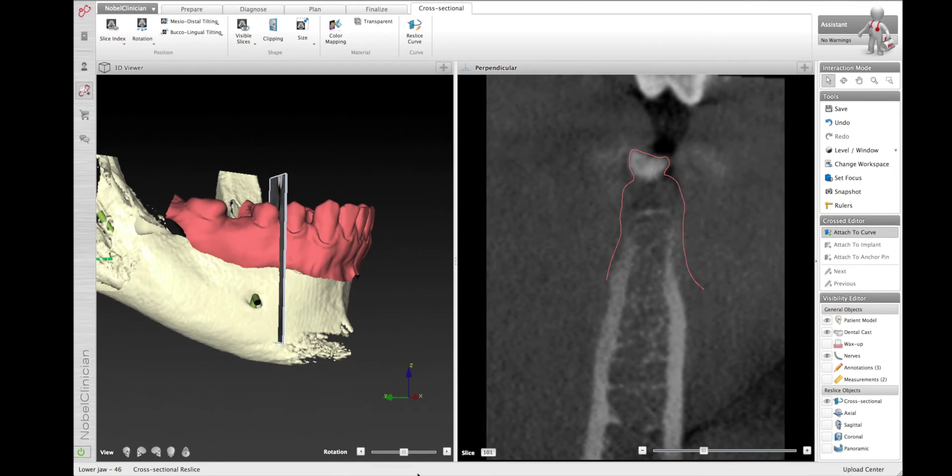
# Position the cross-sectional slice at the missing tooth 46 site at slice 76 and tilt it mesio-distally
pyautogui.moveTo(704, 451); pyautogui.dragTo(694, 450)
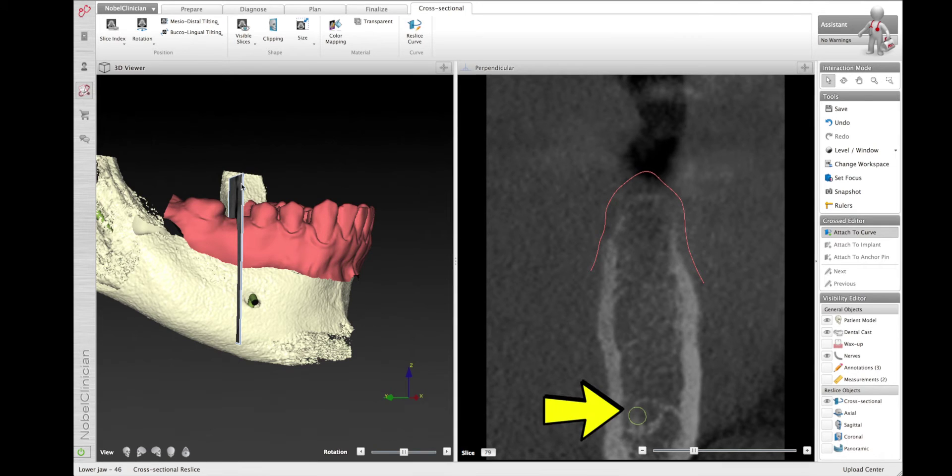
pyautogui.click(196, 21)
pyautogui.moveTo(206, 37); pyautogui.dragTo(202, 37)
pyautogui.moveTo(694, 450); pyautogui.dragTo(693, 451)
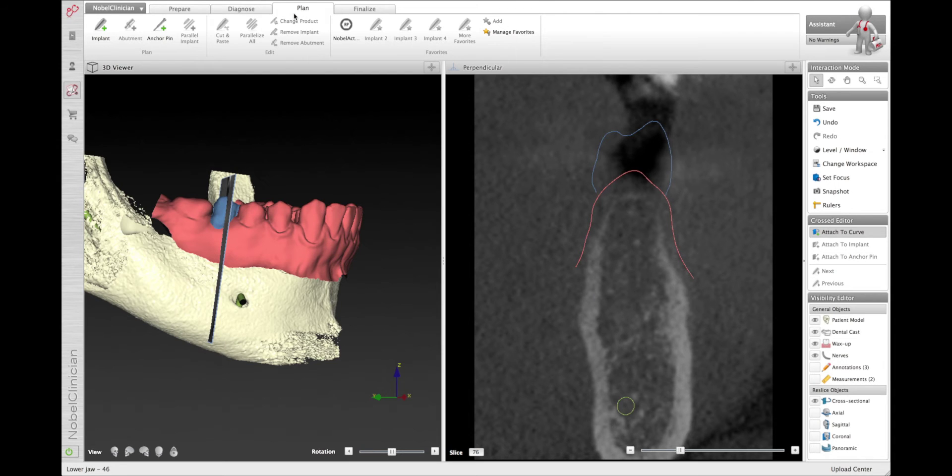
# Plan an implant at position 46 from its shoulder and tip points, using NobelParallel Conical Connection RP 4.3x11.5 mm
pyautogui.click(100, 24)
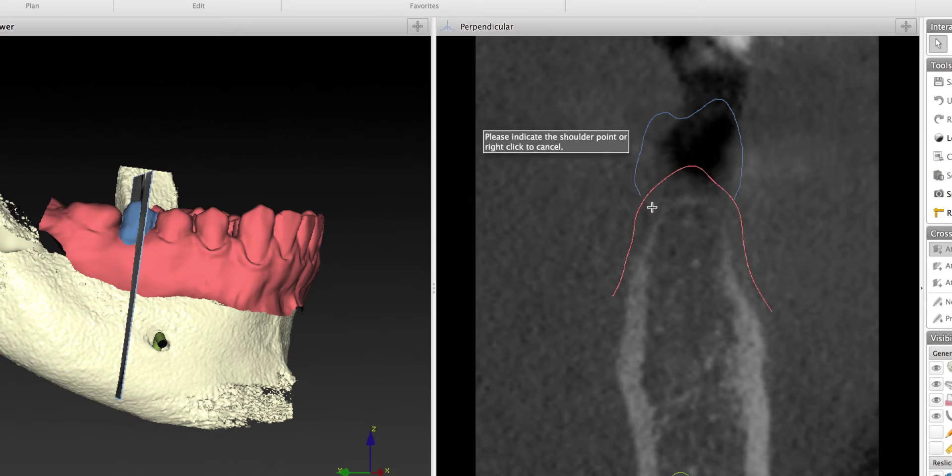
pyautogui.click(691, 206)
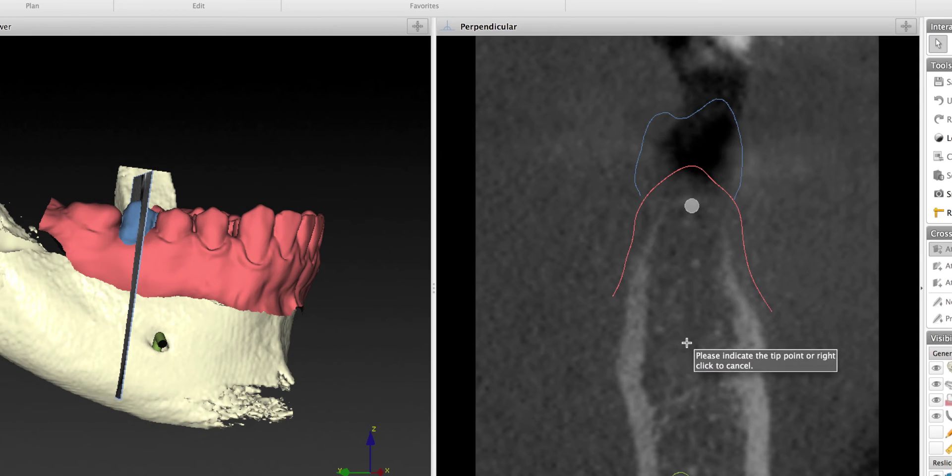
pyautogui.rightClick(686, 342)
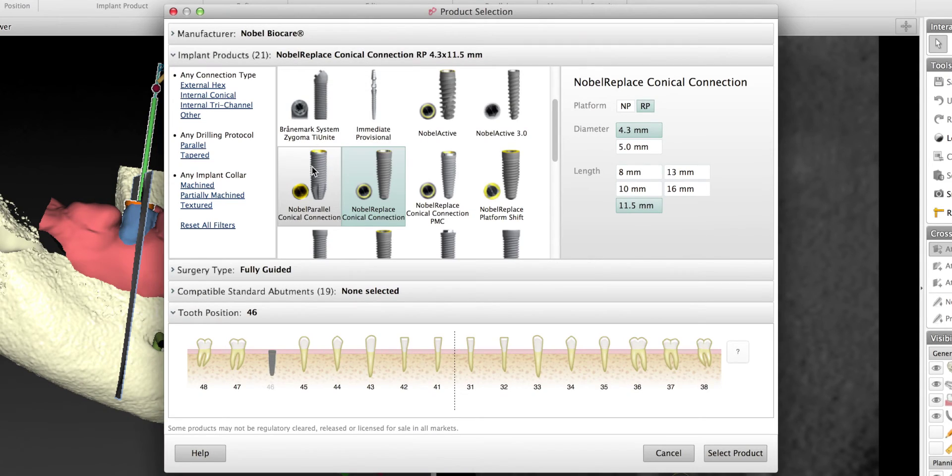
pyautogui.click(317, 170)
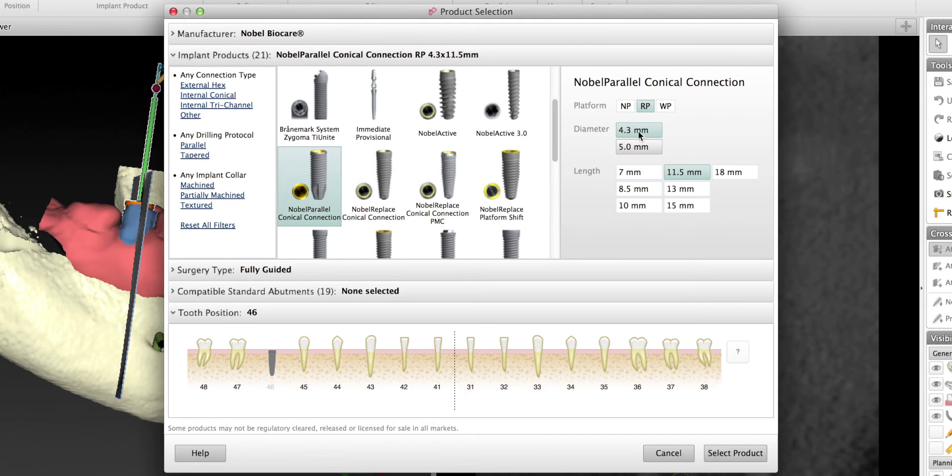
pyautogui.click(735, 453)
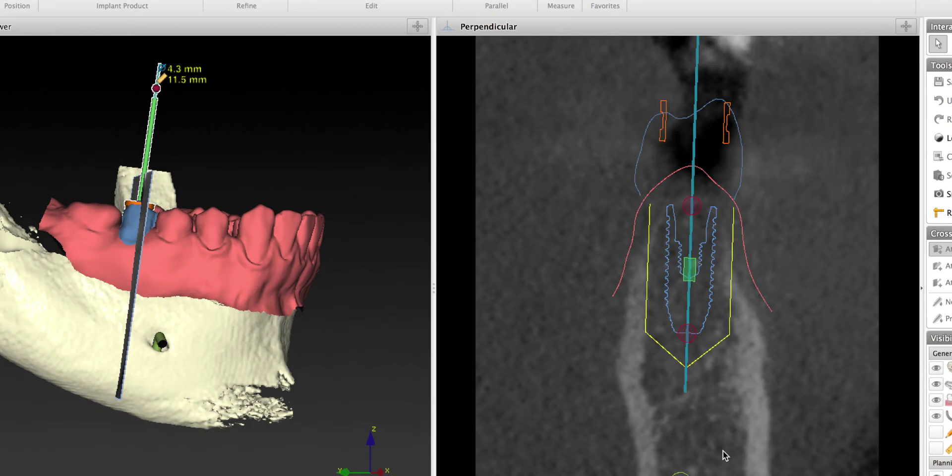
# Fine-tune the implant's position in the bone and its shoulder point, attaching the reslice to the implant
pyautogui.moveTo(689, 272); pyautogui.dragTo(687, 275)
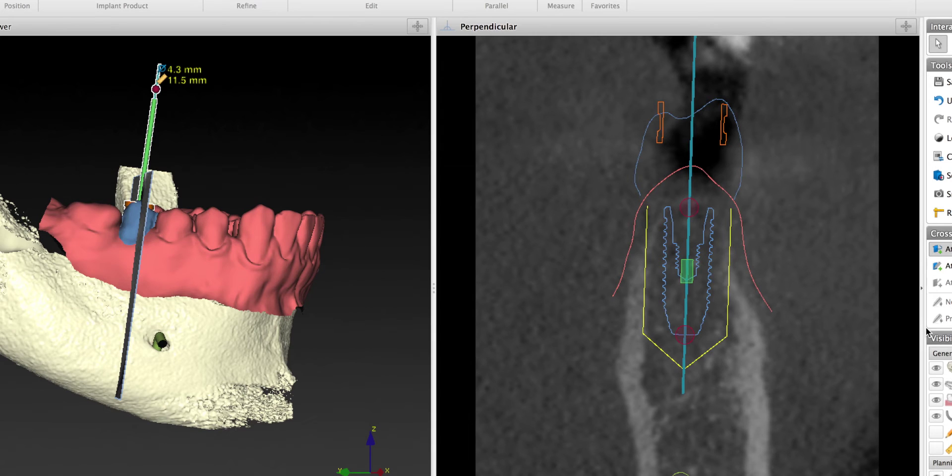
pyautogui.click(937, 265)
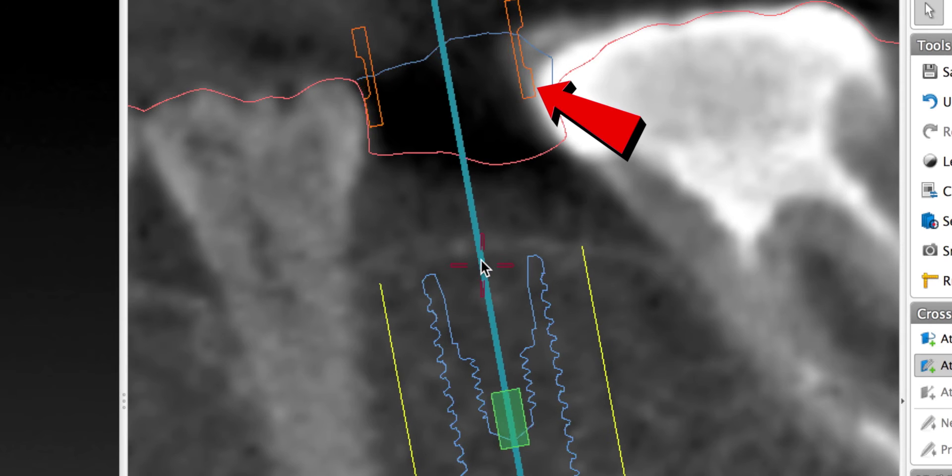
pyautogui.moveTo(485, 269); pyautogui.dragTo(489, 263)
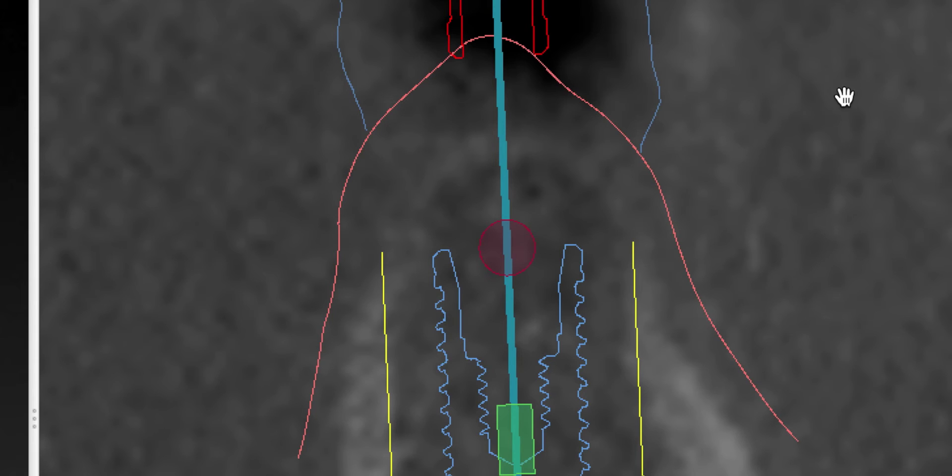
# Inspect the pilot sleeve against the dental cast in the reslice and review the assistant's warning list
pyautogui.moveTo(843, 94); pyautogui.dragTo(844, 249)
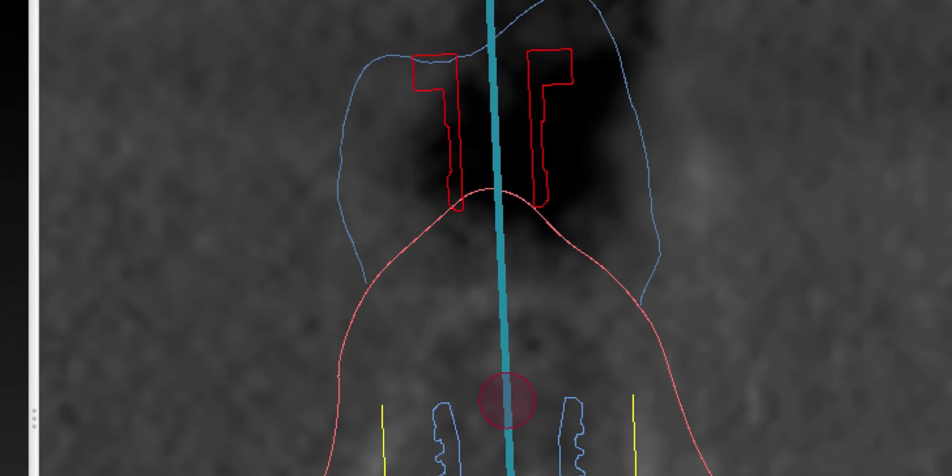
pyautogui.click(823, 40)
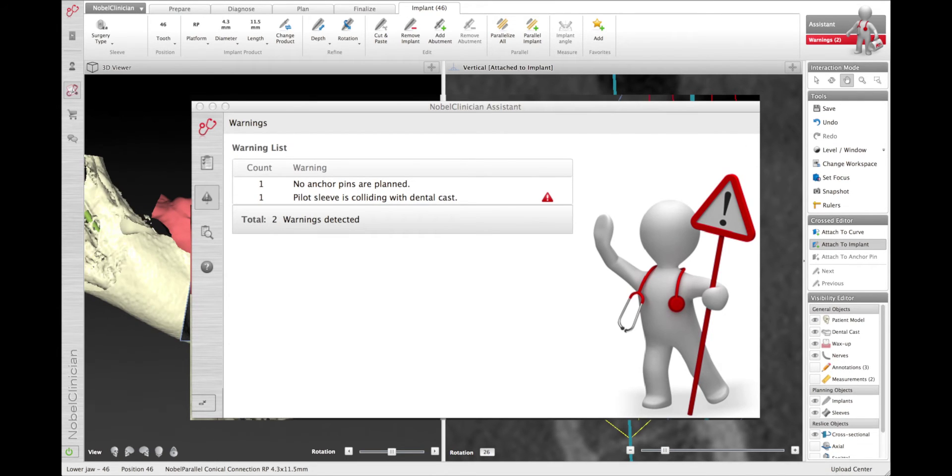
pyautogui.click(200, 106)
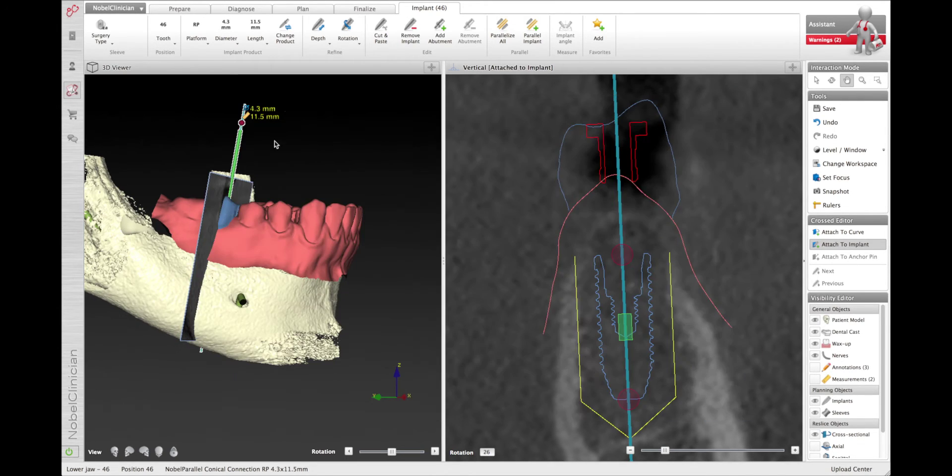
# Try to create the surgical template for the position 46 implant with the Pilot 2.0 surgery type
pyautogui.click(364, 8)
pyautogui.click(98, 33)
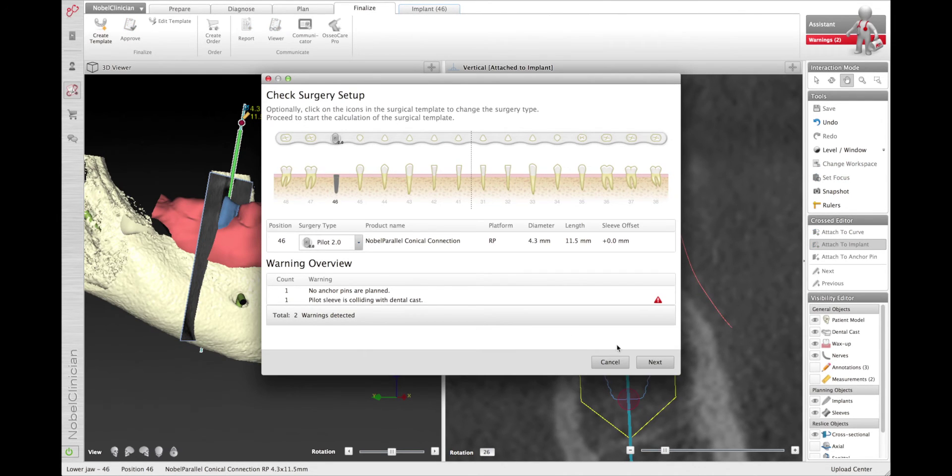
pyautogui.click(655, 362)
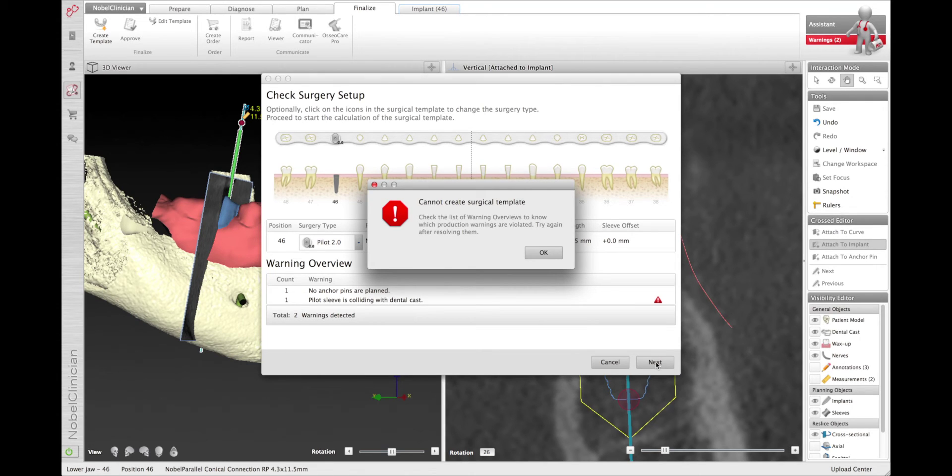
pyautogui.click(543, 253)
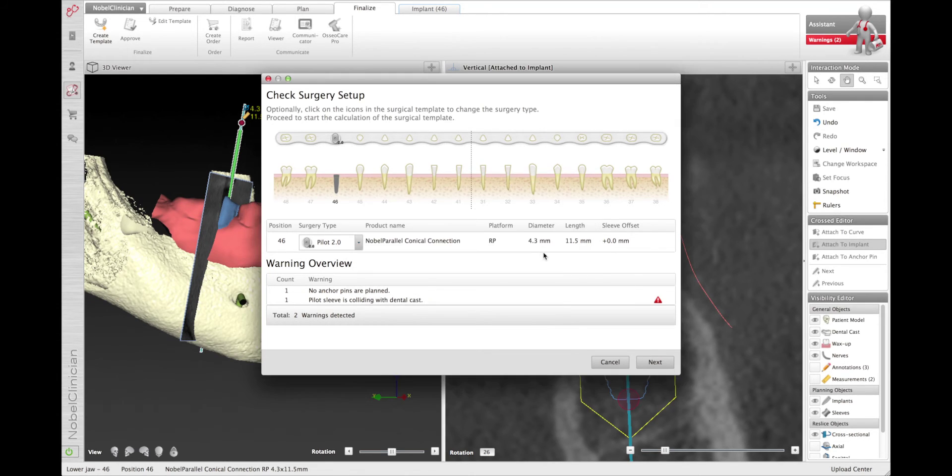
pyautogui.click(610, 363)
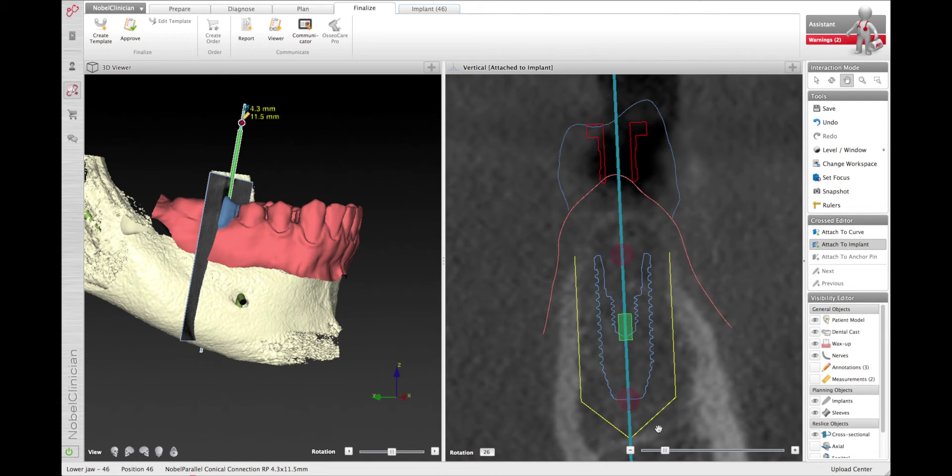
# In implant reslice rotation 24, draw a four-point line annotation from the wax-up crown's left margin to the implant shoulder
pyautogui.moveTo(664, 450)
pyautogui.mouseDown()
pyautogui.moveTo(726, 444)
pyautogui.moveTo(664, 452)
pyautogui.mouseUp()
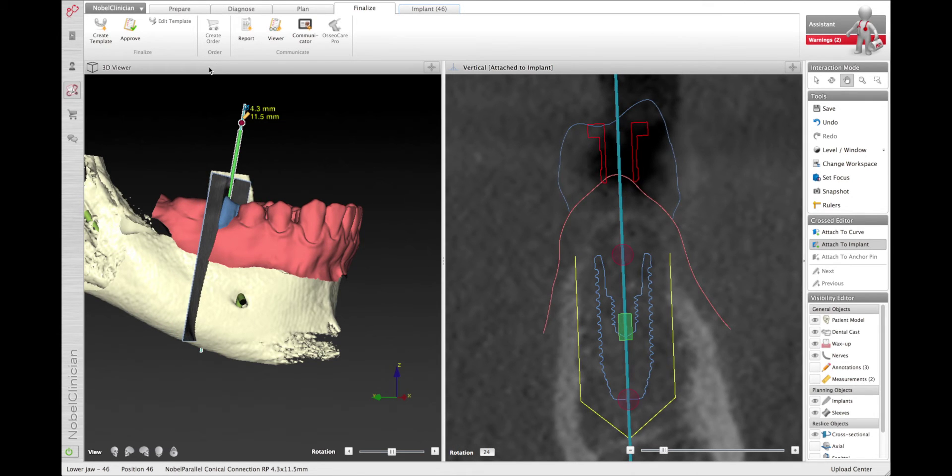
pyautogui.click(283, 9)
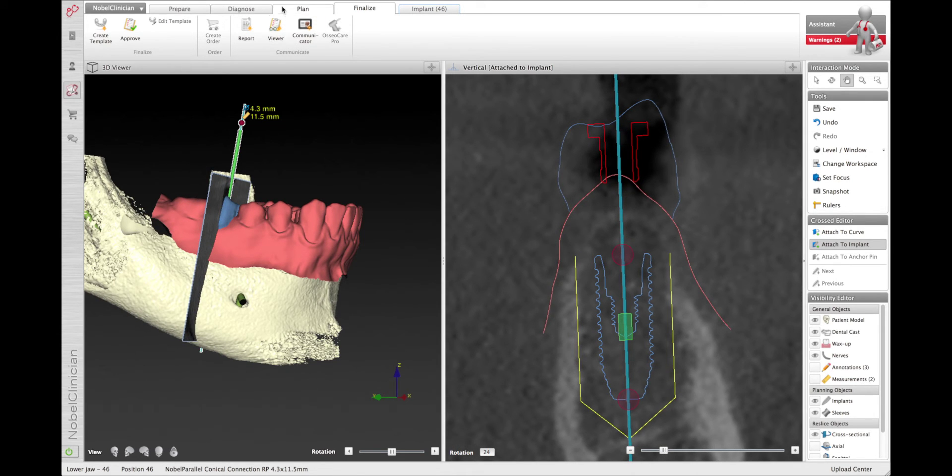
pyautogui.click(241, 10)
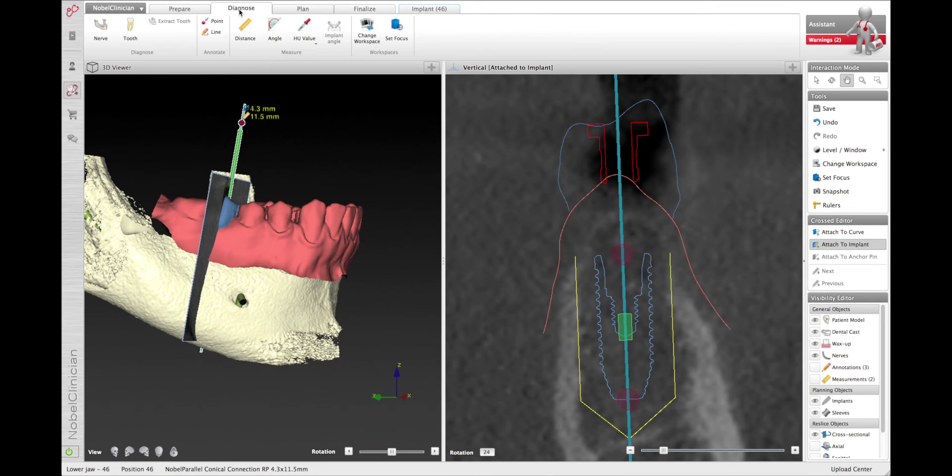
pyautogui.click(212, 33)
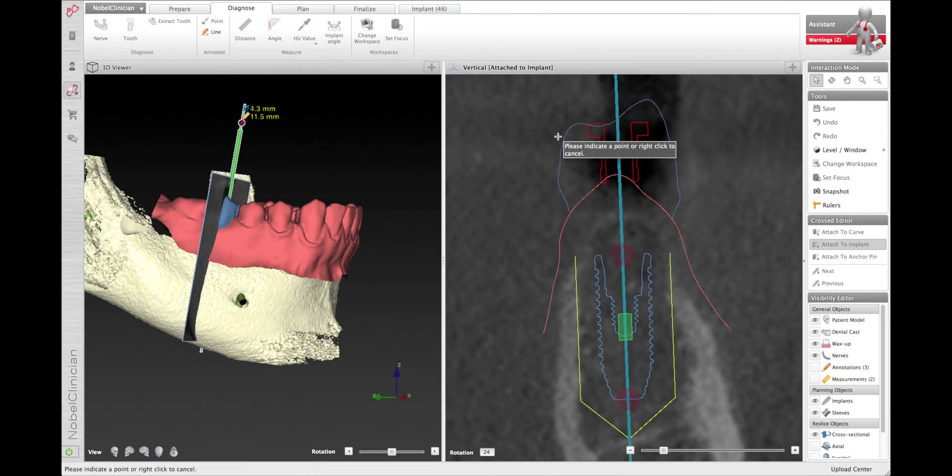
pyautogui.click(571, 209)
pyautogui.click(586, 223)
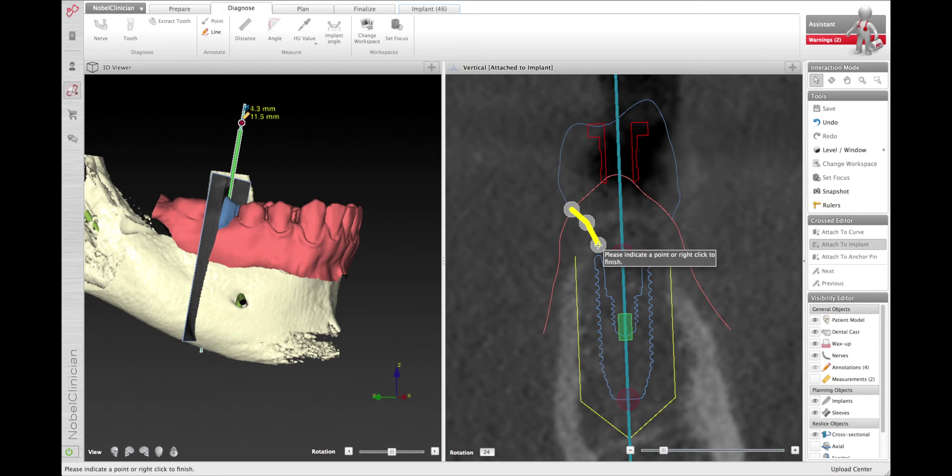
pyautogui.click(598, 245)
pyautogui.click(600, 255)
pyautogui.rightClick(600, 255)
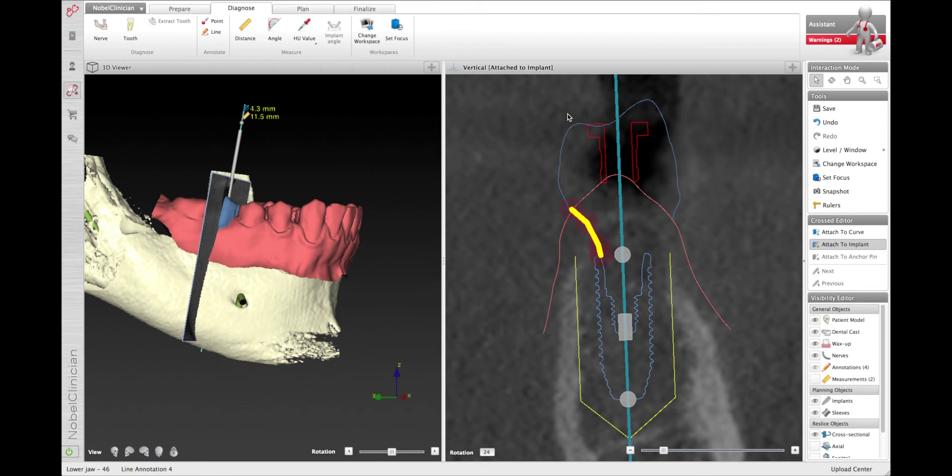
# Draw a line annotation from the wax-up crown's right margin toward the implant shoulder and adjust both of its endpoints
pyautogui.click(213, 33)
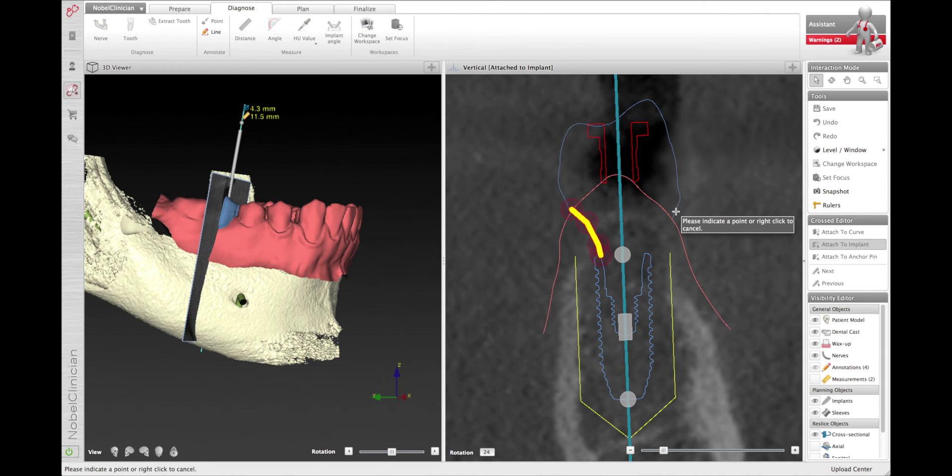
pyautogui.click(675, 212)
pyautogui.click(649, 239)
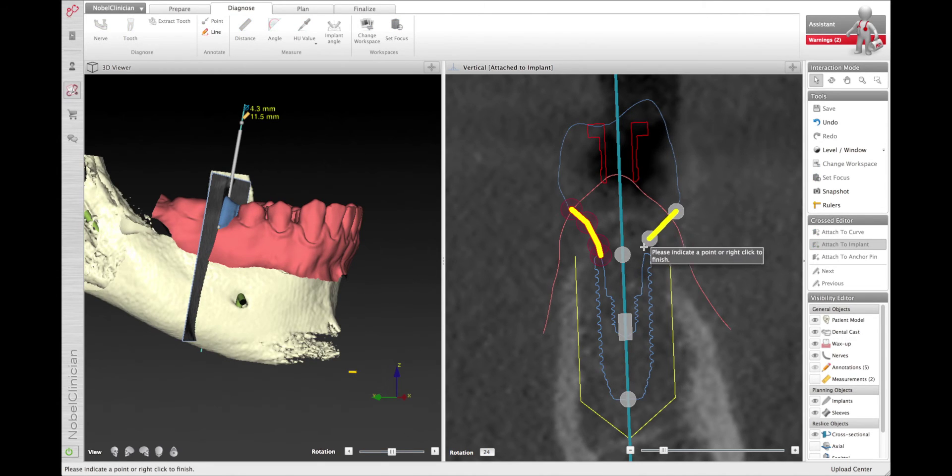
pyautogui.rightClick(643, 252)
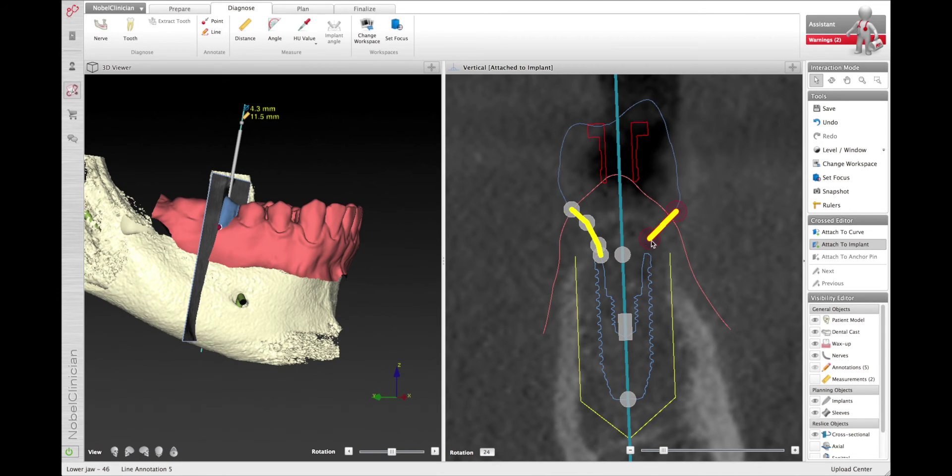
pyautogui.moveTo(653, 243); pyautogui.dragTo(646, 253)
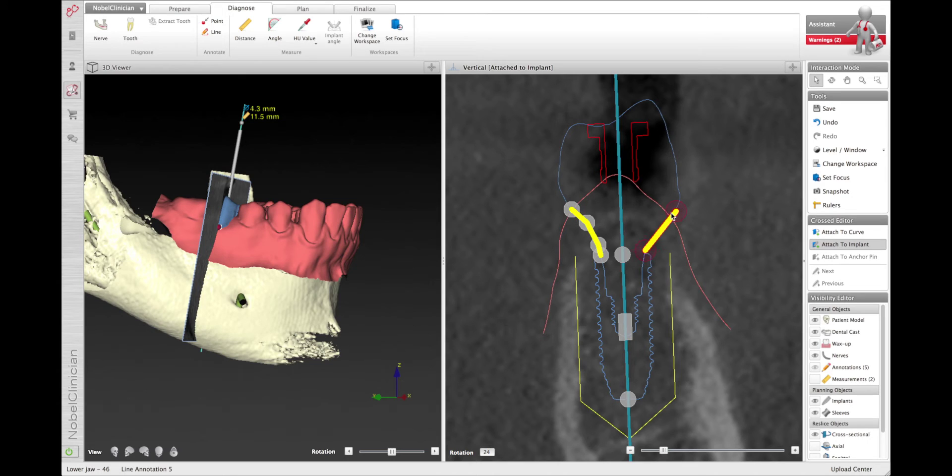
pyautogui.moveTo(672, 217); pyautogui.dragTo(672, 216)
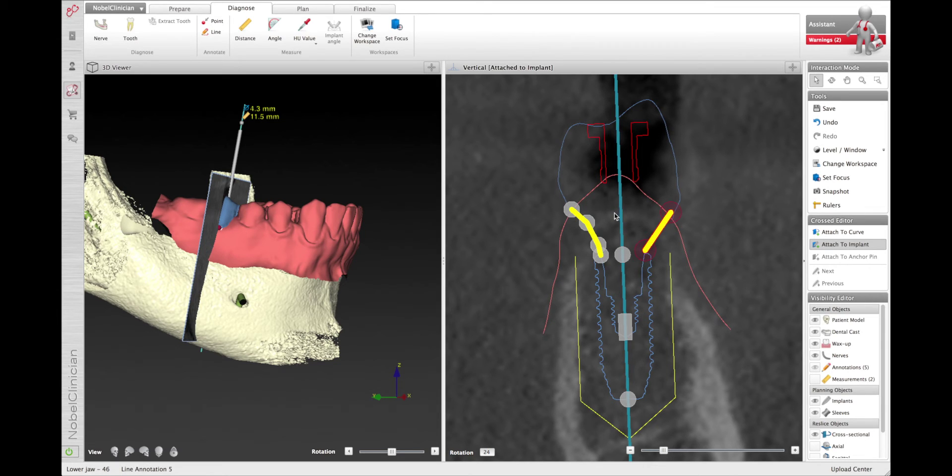
# Measure the distance along the right-hand line between crown margin and implant shoulder, and rotate the implant reslice to 88
pyautogui.click(245, 30)
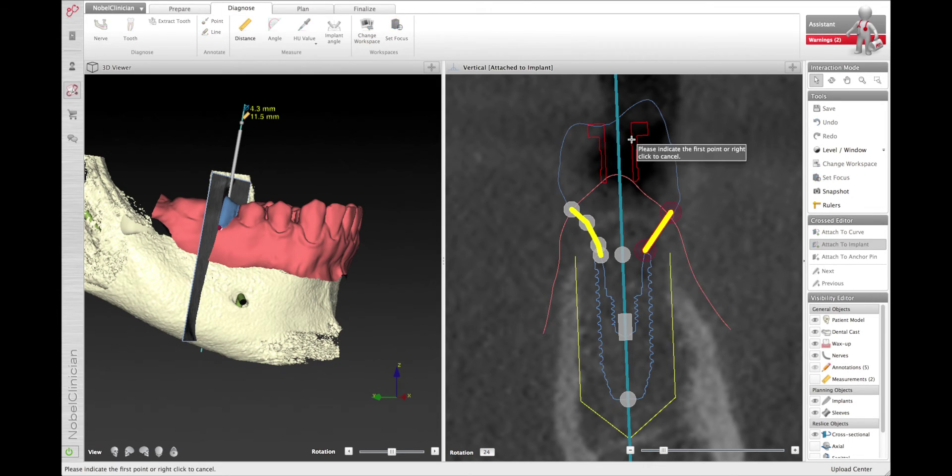
pyautogui.click(675, 212)
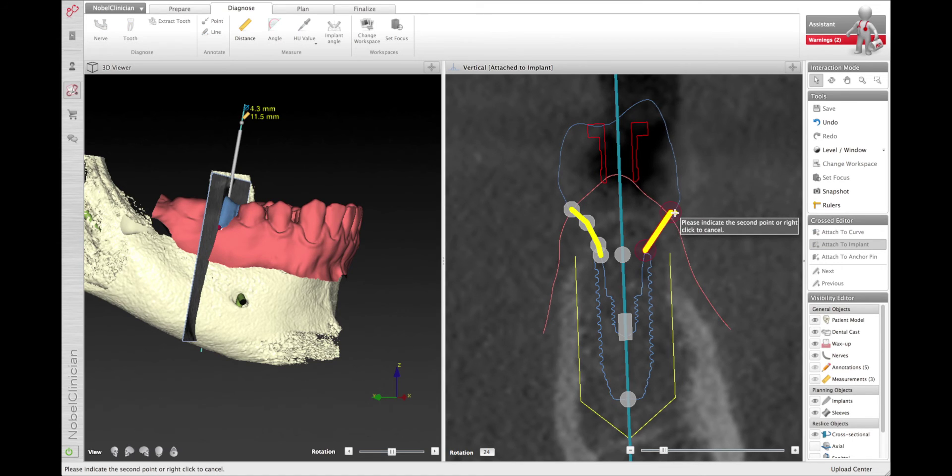
pyautogui.click(648, 253)
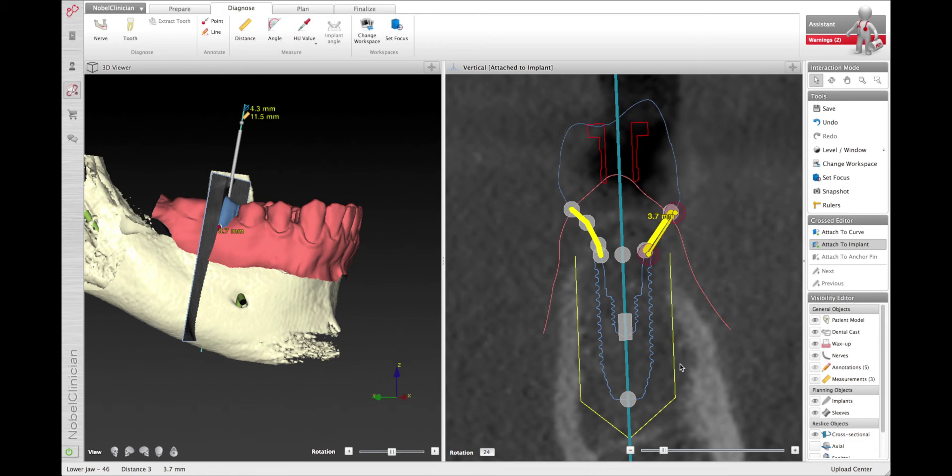
pyautogui.moveTo(664, 451); pyautogui.dragTo(711, 453)
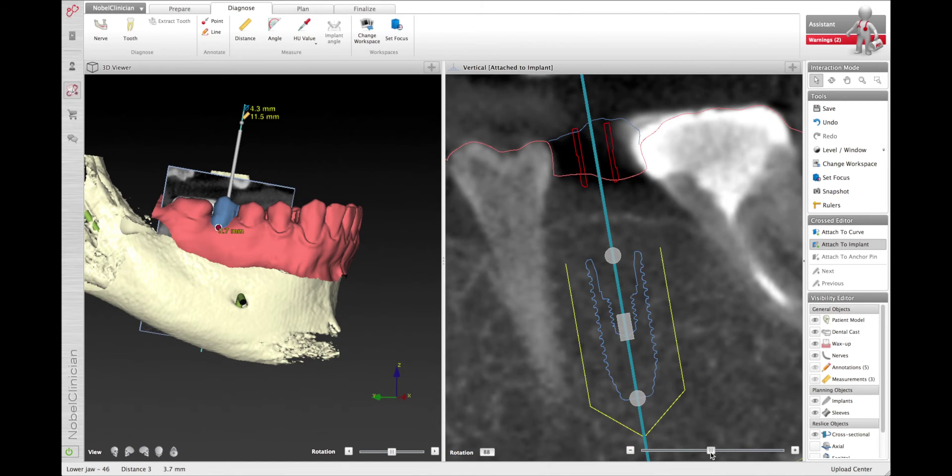
# In implant reslice rotation 88, tilt the position 46 implant slightly at its apex and fine-tune its placement between the neighbouring roots
pyautogui.click(638, 402)
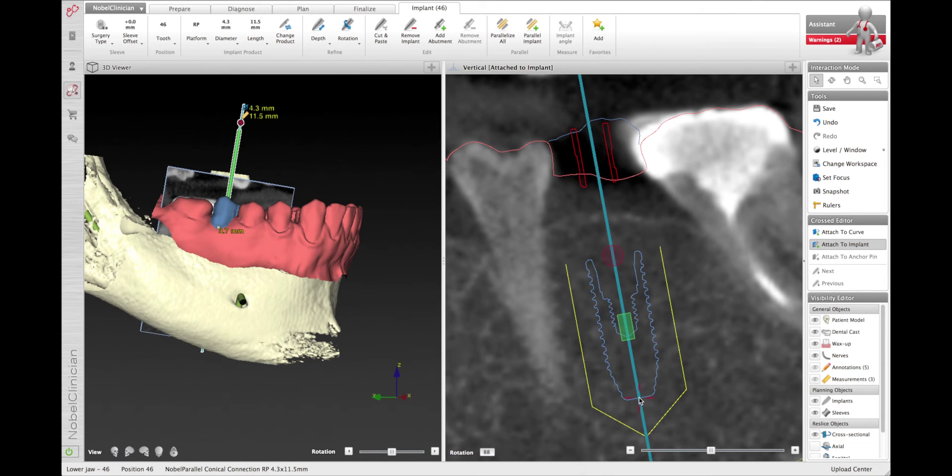
pyautogui.moveTo(639, 400); pyautogui.dragTo(642, 401)
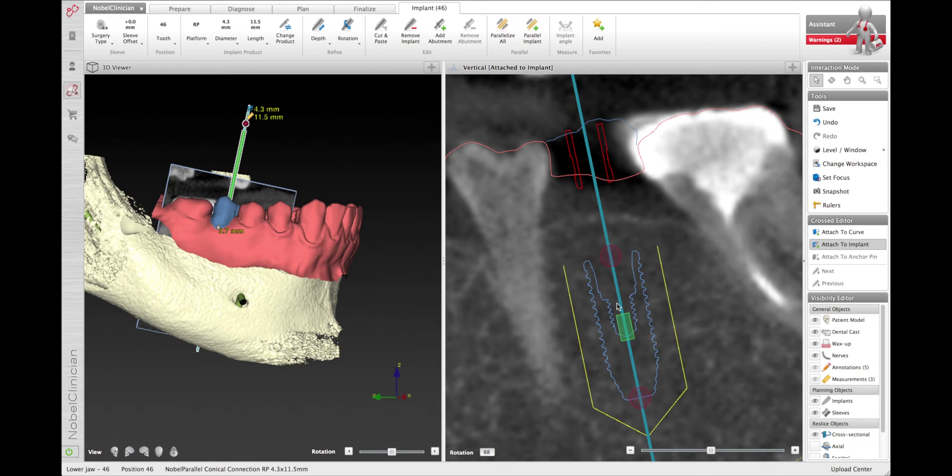
pyautogui.moveTo(625, 330); pyautogui.dragTo(626, 321)
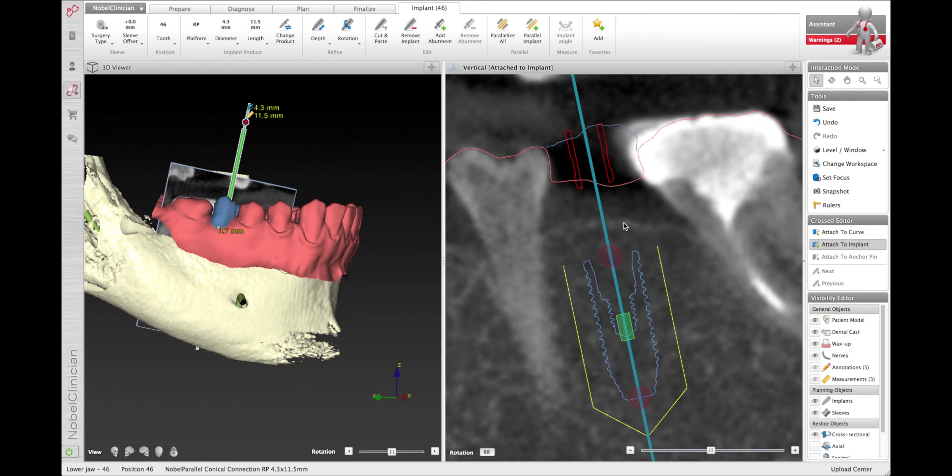
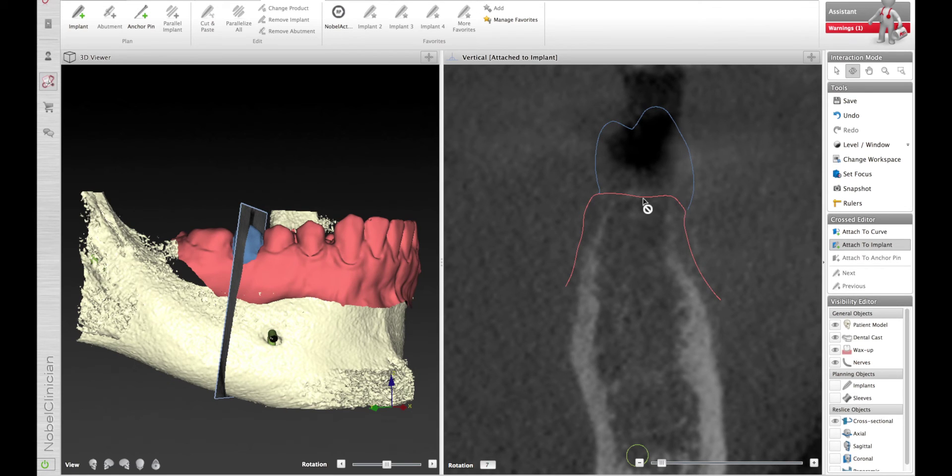
# Show the planned implant and sleeve in reslice rotation 7 and fine-tune the 13 mm implant's position beneath the wax-up crown
pyautogui.click(836, 385)
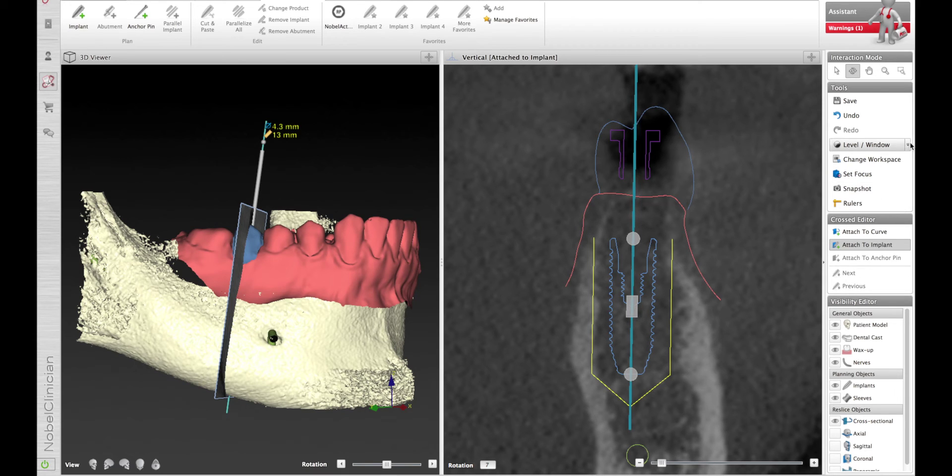
pyautogui.click(834, 72)
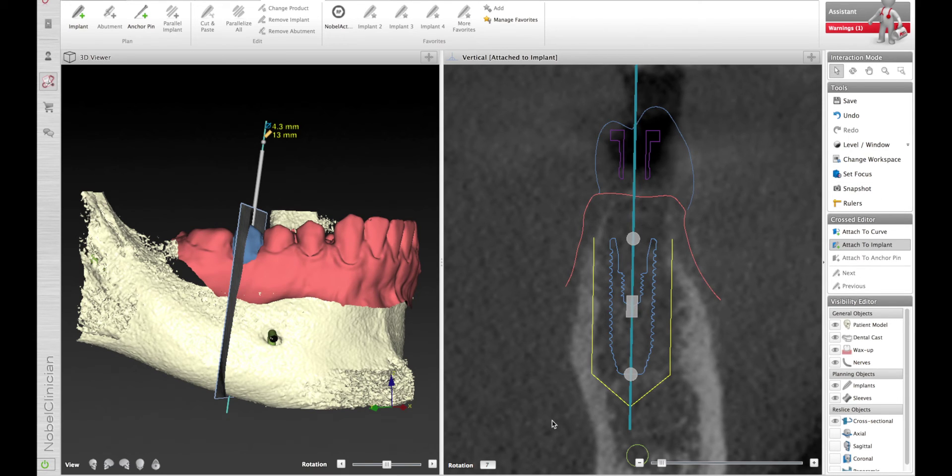
pyautogui.click(630, 307)
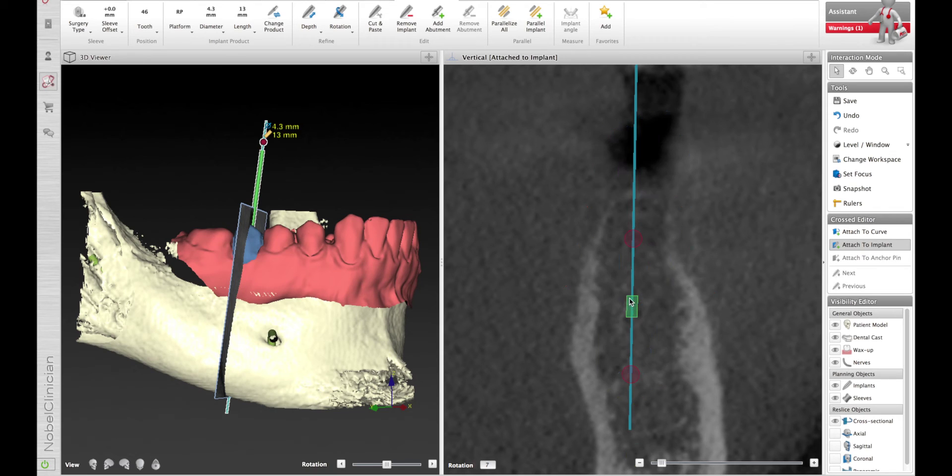
pyautogui.moveTo(631, 311)
pyautogui.mouseDown()
pyautogui.moveTo(632, 269)
pyautogui.moveTo(627, 318)
pyautogui.mouseUp()
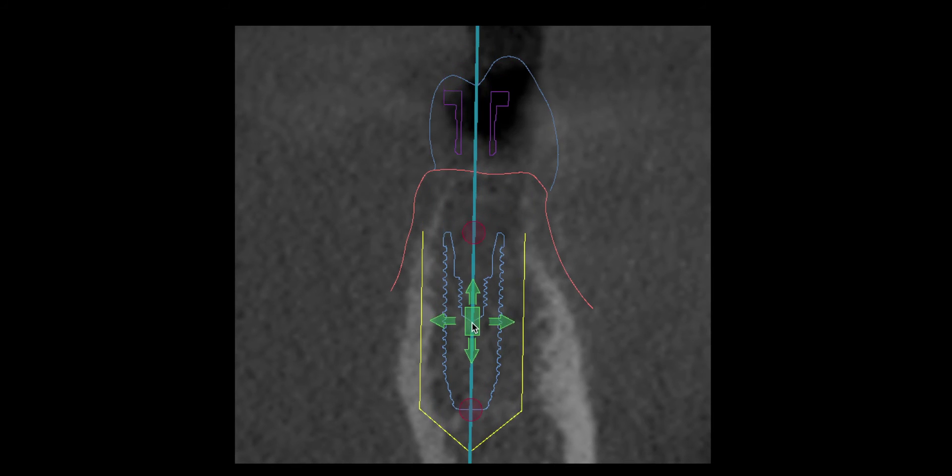
pyautogui.moveTo(472, 324); pyautogui.dragTo(478, 319)
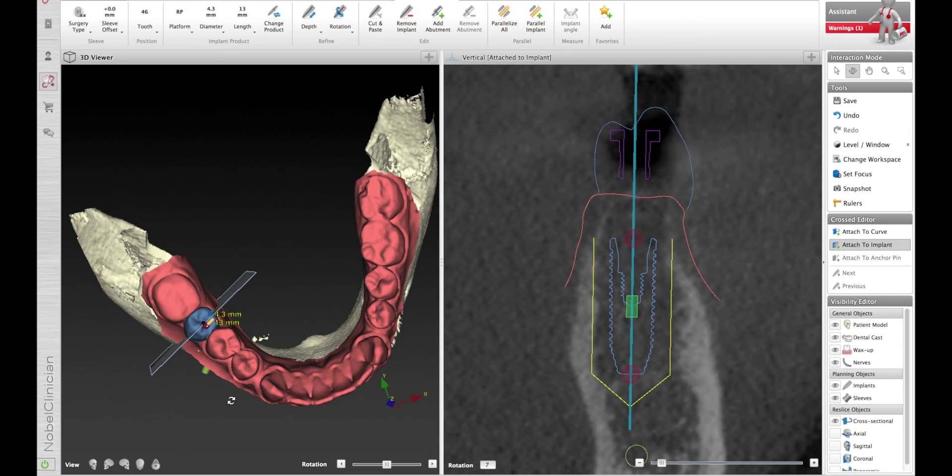
# In implant reslice rotation 180, draw a three-point line annotation from the wax-up crown's left margin to the implant shoulder
pyautogui.moveTo(302, 317); pyautogui.dragTo(293, 271)
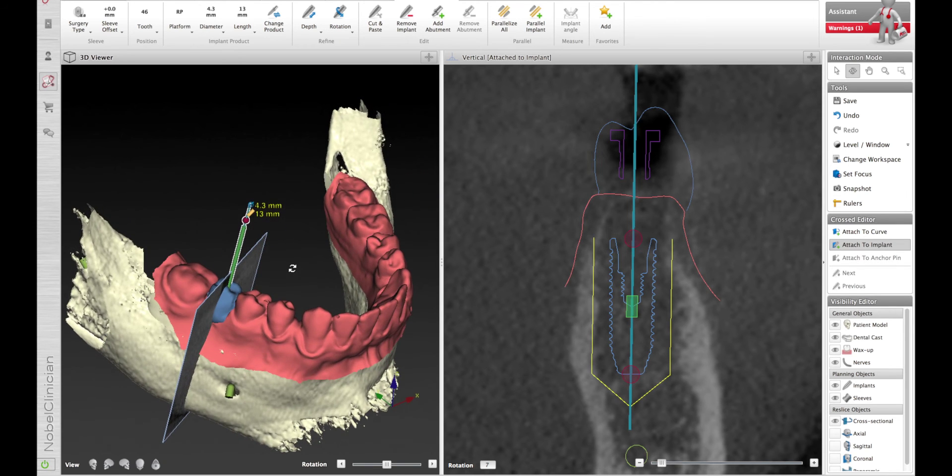
pyautogui.scroll(3, 293, 268)
pyautogui.moveTo(272, 357); pyautogui.dragTo(189, 279)
pyautogui.moveTo(136, 340)
pyautogui.mouseDown()
pyautogui.moveTo(148, 436)
pyautogui.moveTo(154, 342)
pyautogui.mouseUp()
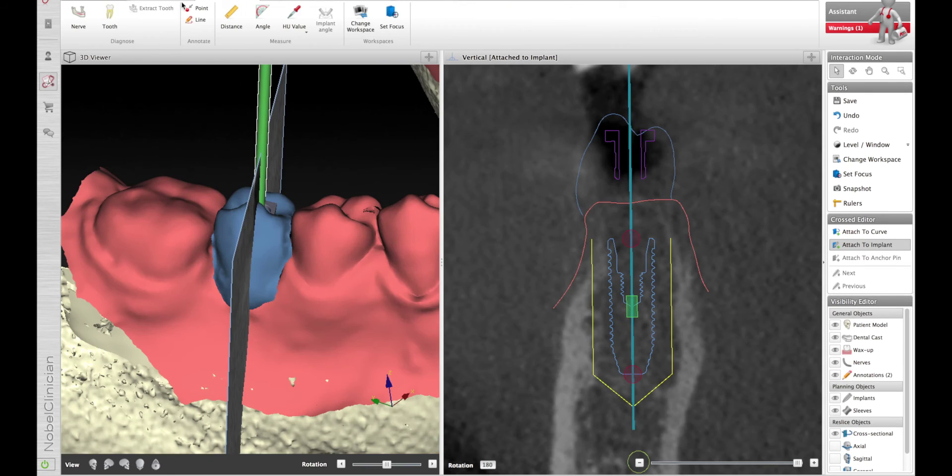
pyautogui.click(231, 18)
pyautogui.click(586, 213)
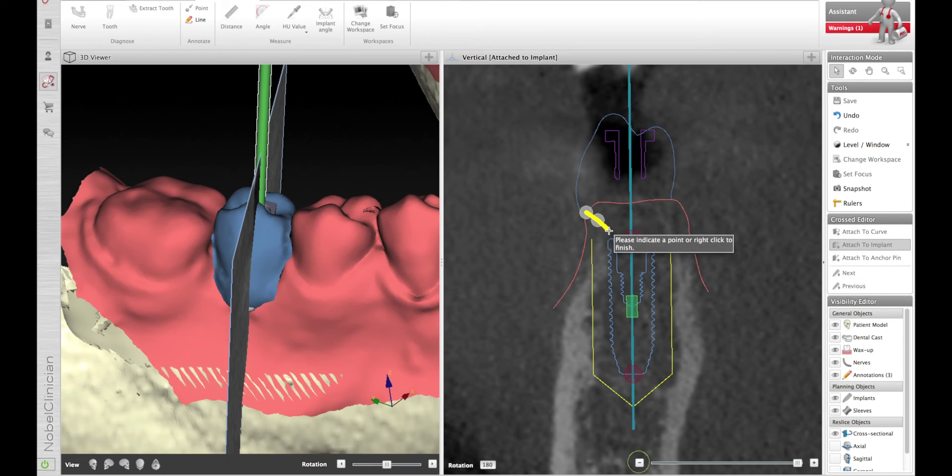
pyautogui.click(600, 223)
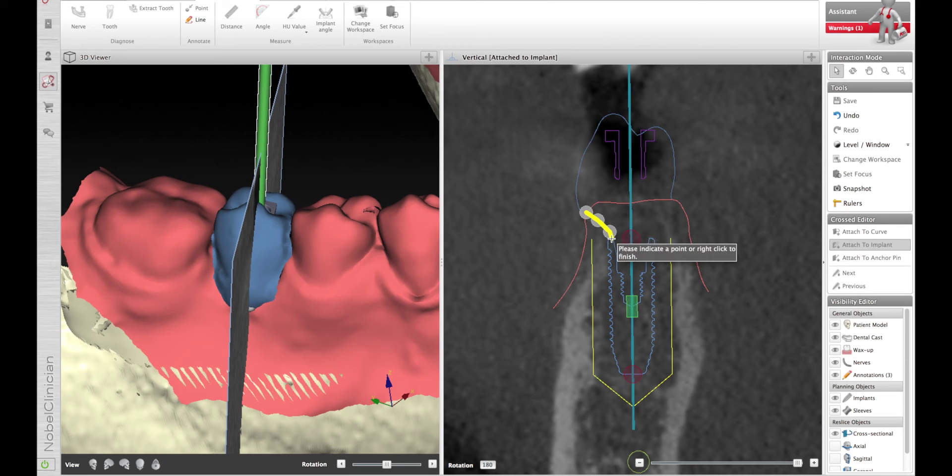
pyautogui.rightClick(611, 239)
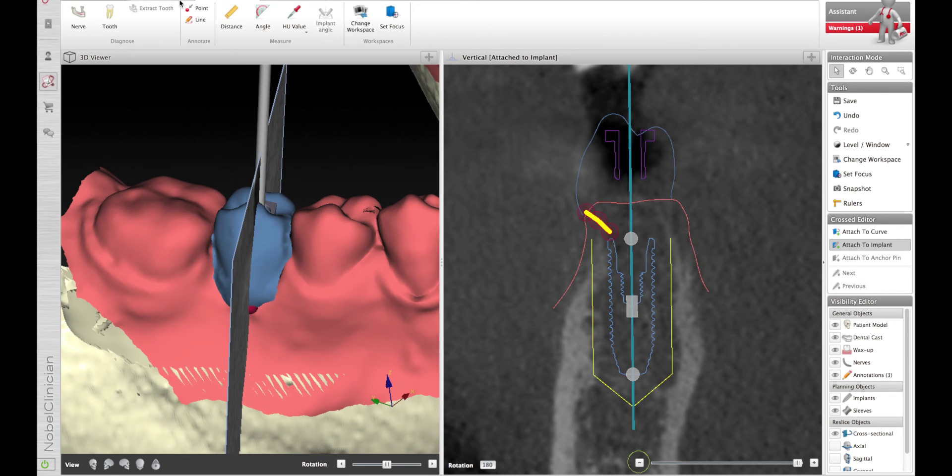
# Draw a three-point line annotation from the wax-up crown's right margin to the implant shoulder
pyautogui.click(196, 20)
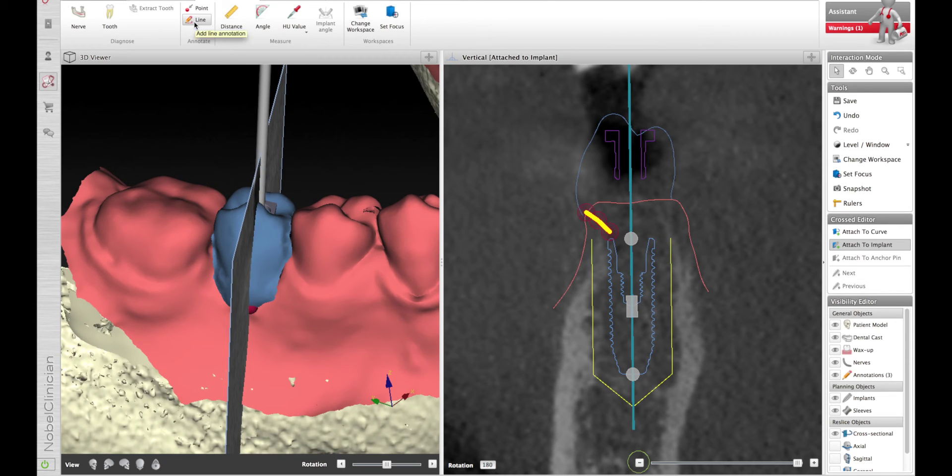
pyautogui.click(670, 198)
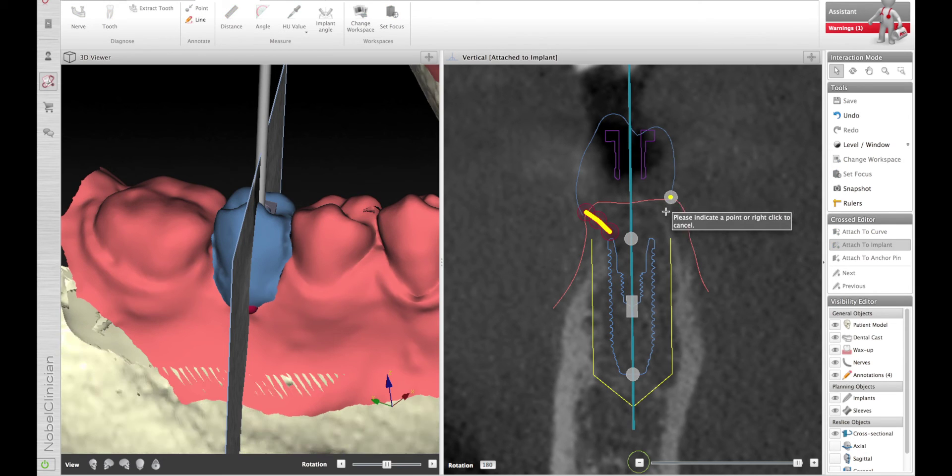
pyautogui.click(655, 221)
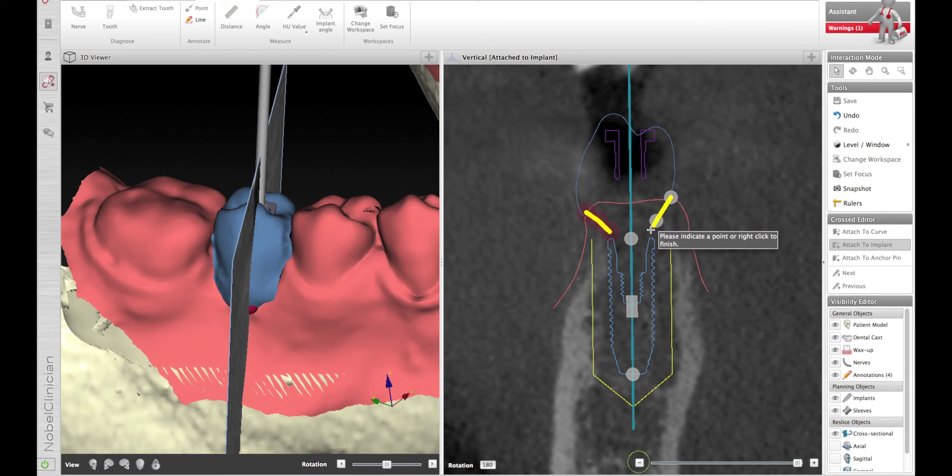
pyautogui.click(650, 236)
pyautogui.rightClick(649, 236)
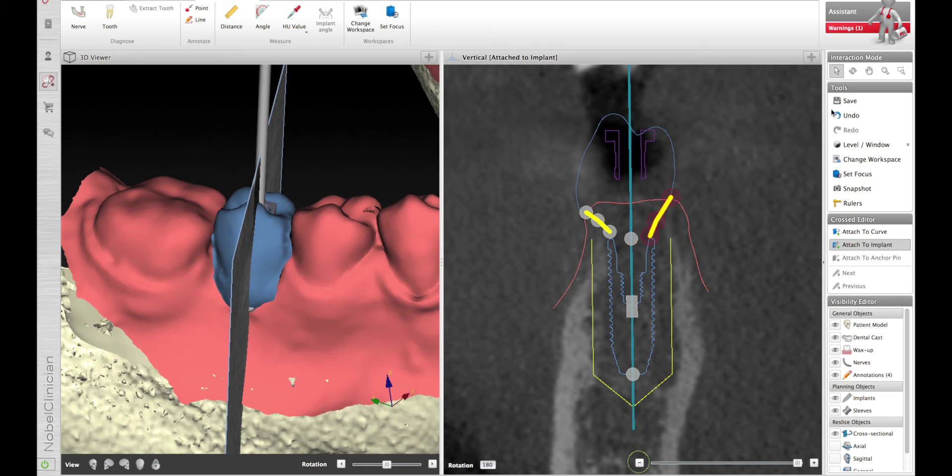
# Measure the distance along the implant axis from the crown's occlusal surface to the implant shoulder
pyautogui.click(868, 70)
pyautogui.moveTo(718, 323); pyautogui.dragTo(718, 295)
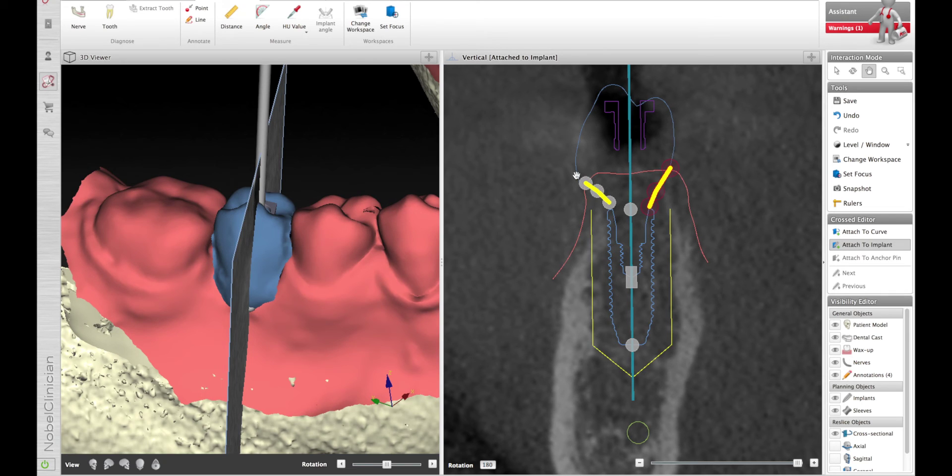
pyautogui.click(231, 18)
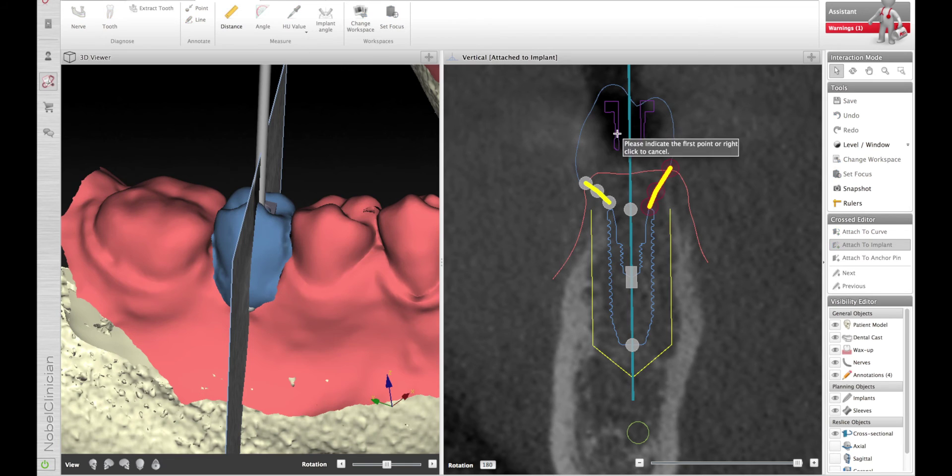
pyautogui.click(631, 90)
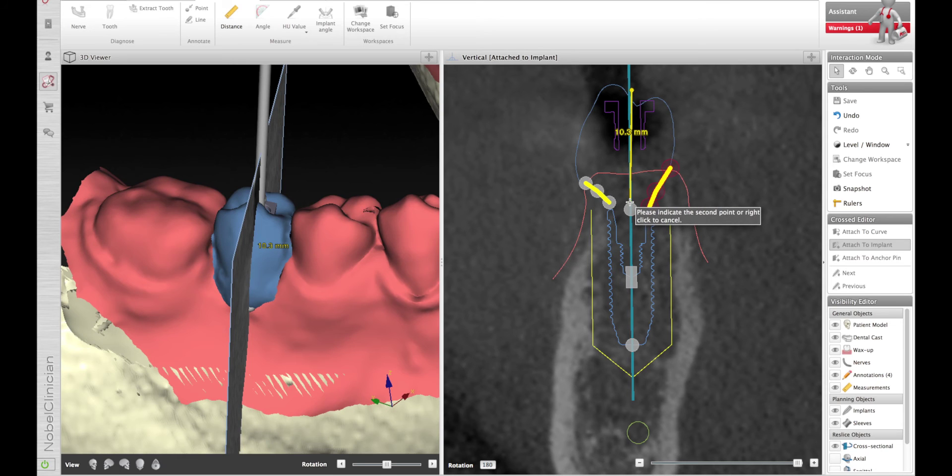
pyautogui.click(629, 202)
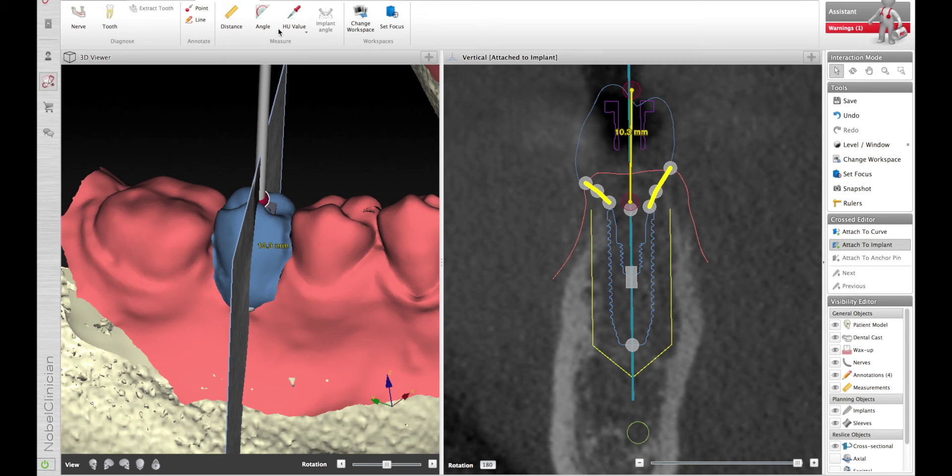
# Measure the wax-up crown's height along its left side and fine-tune both ends of the measurement
pyautogui.click(232, 22)
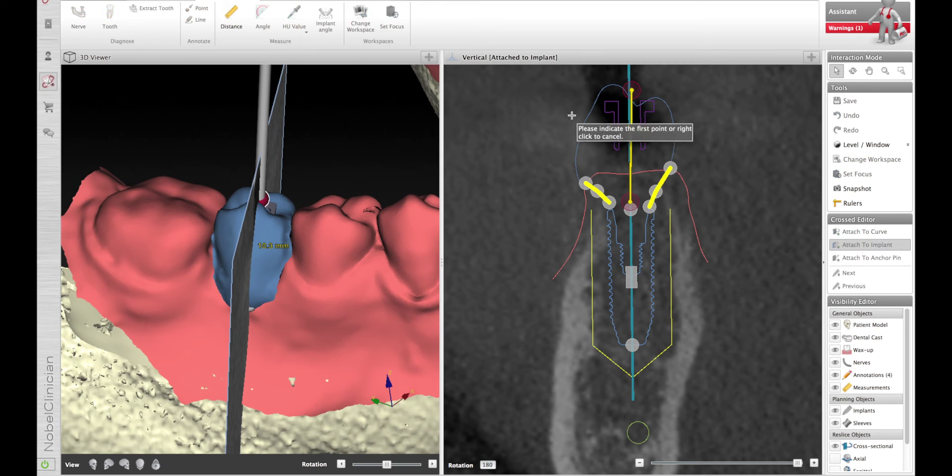
pyautogui.click(587, 88)
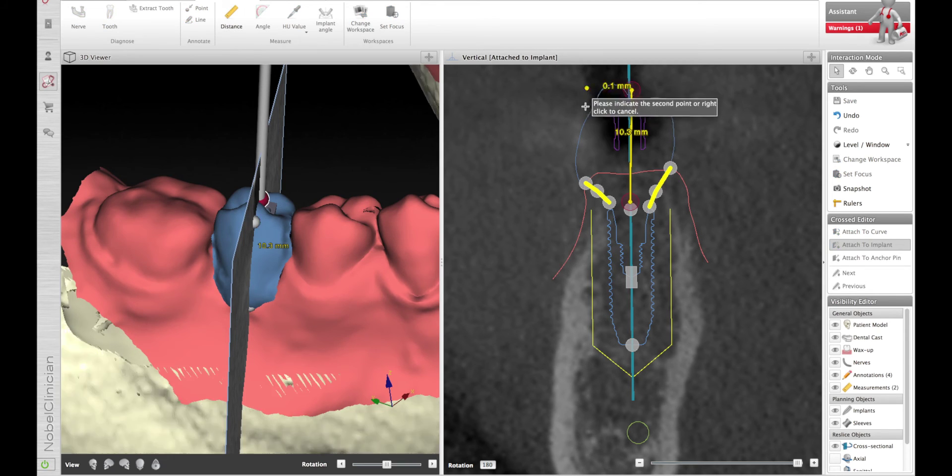
pyautogui.click(582, 170)
pyautogui.moveTo(587, 89); pyautogui.dragTo(583, 88)
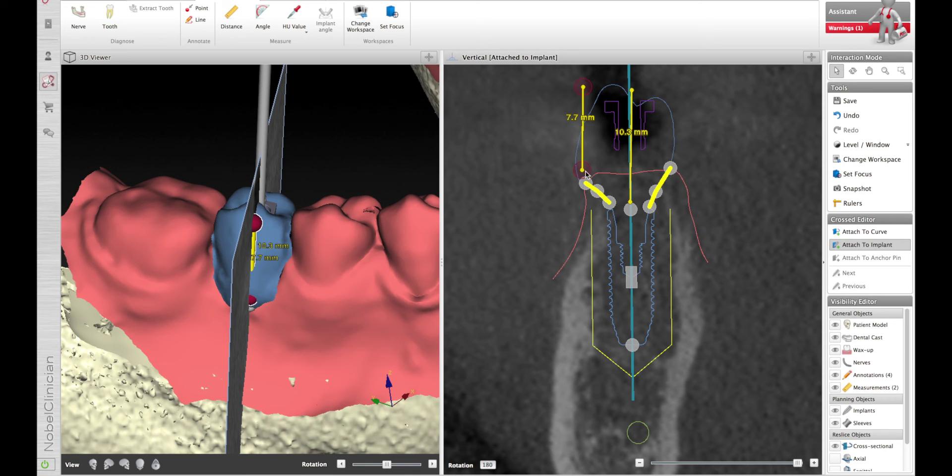
pyautogui.moveTo(583, 171); pyautogui.dragTo(582, 174)
# Adjust the central distance measurement so it runs from the crown's cusp level down to the implant shoulder
pyautogui.click(631, 90)
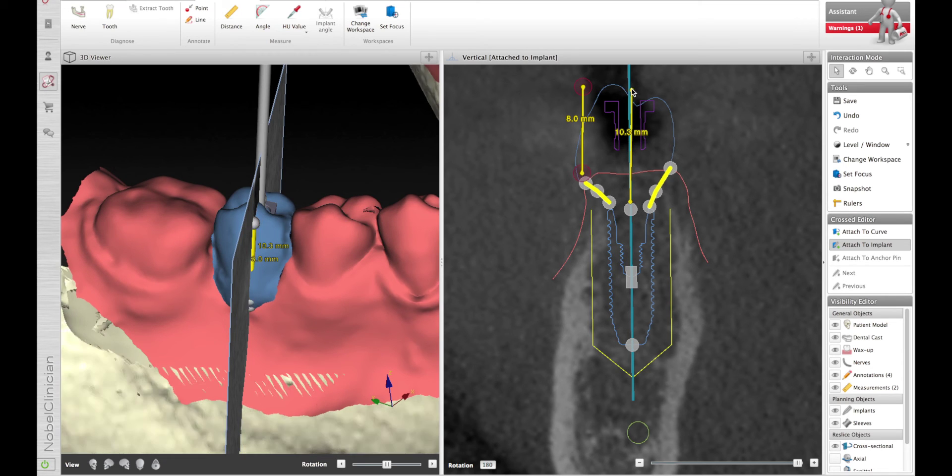
pyautogui.moveTo(631, 90); pyautogui.dragTo(628, 86)
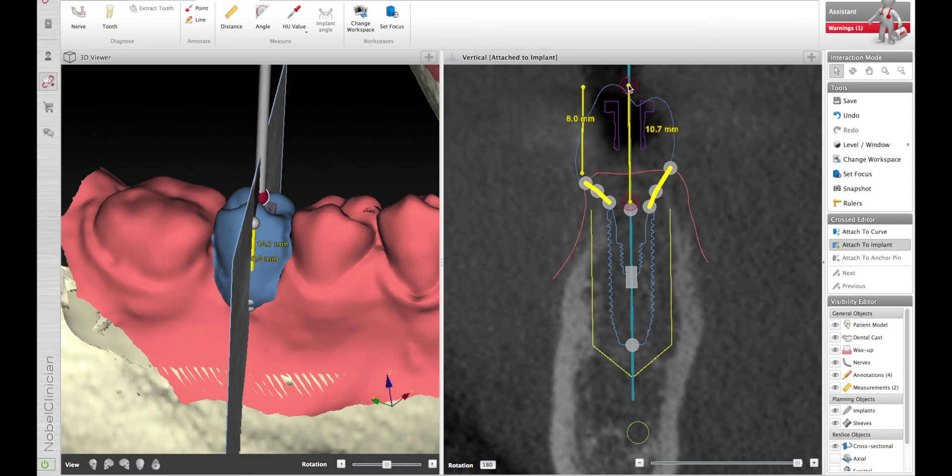
pyautogui.moveTo(629, 206); pyautogui.dragTo(630, 208)
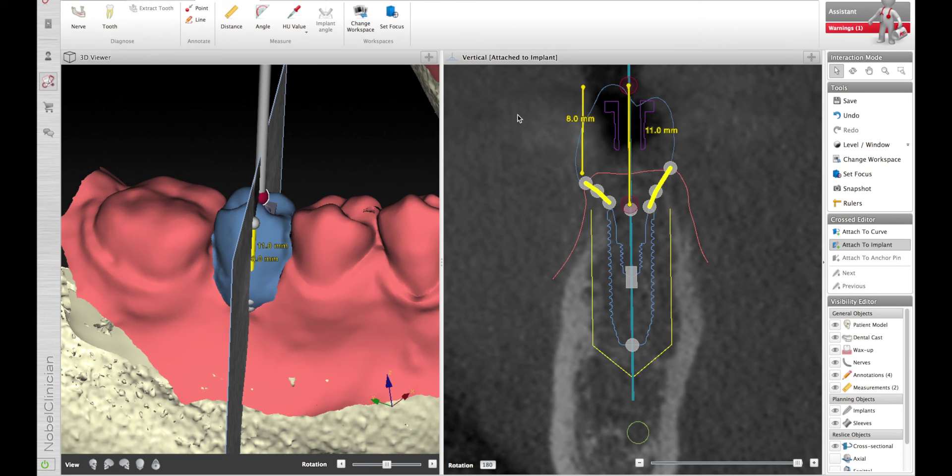
# Measure the distance from the soft-tissue line to the implant shoulder, and adjust the implant's position in the reslice
pyautogui.click(231, 18)
pyautogui.click(625, 175)
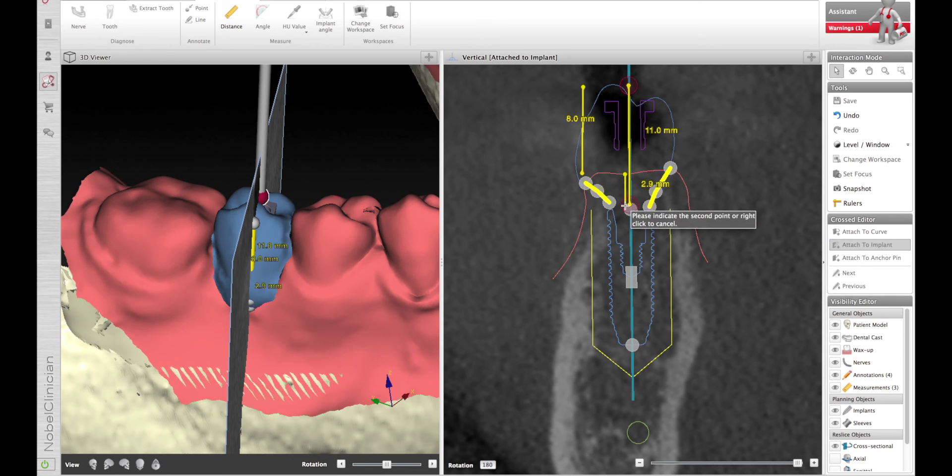
pyautogui.click(625, 206)
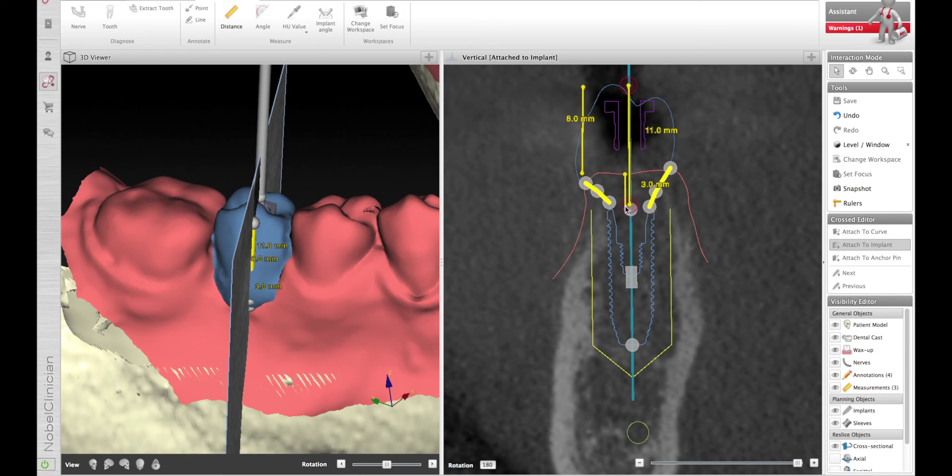
pyautogui.click(634, 279)
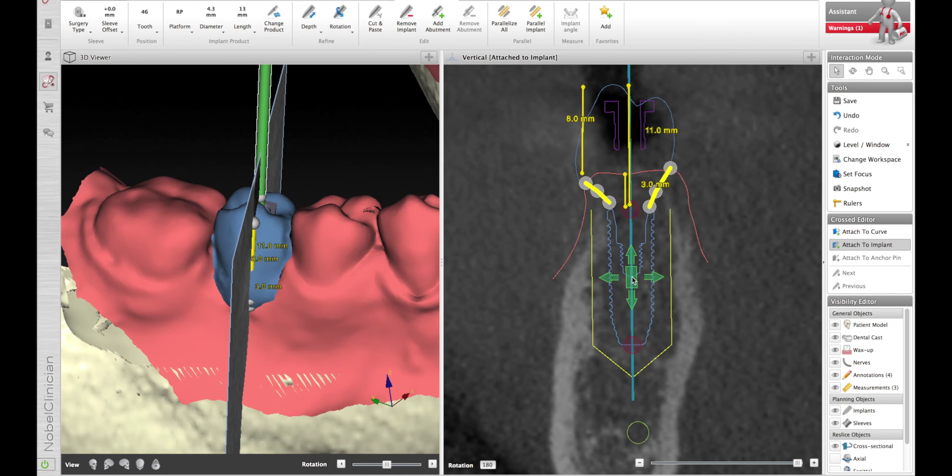
pyautogui.moveTo(633, 278); pyautogui.dragTo(631, 281)
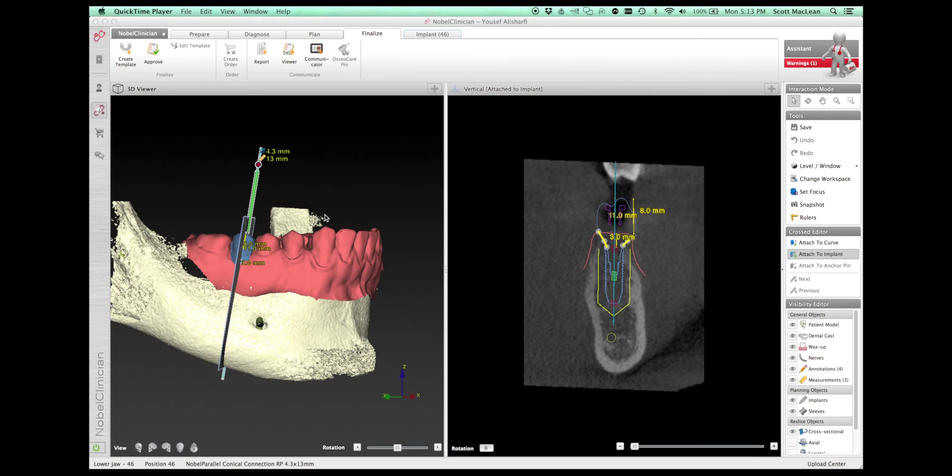
# Create the surgical template for the position 46 implant with the Pilot 2.0 surgery type and view it in 3D
pyautogui.click(125, 56)
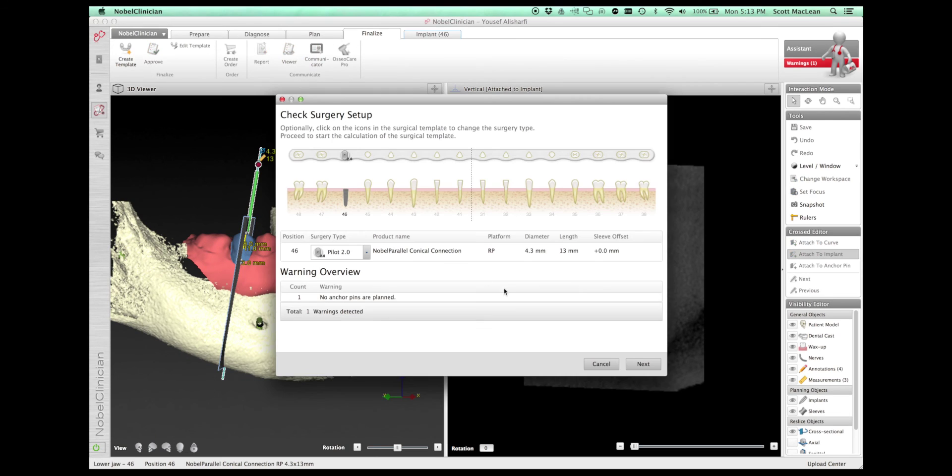
pyautogui.click(642, 363)
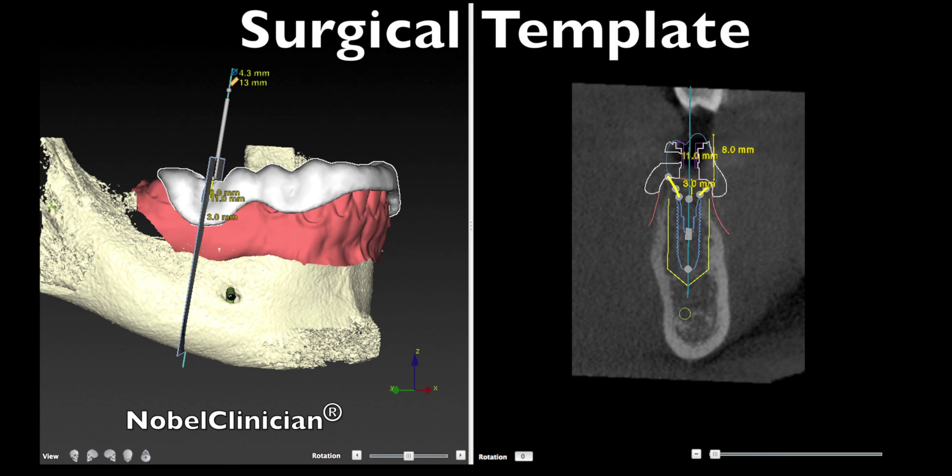
pyautogui.moveTo(316, 193); pyautogui.dragTo(342, 81)
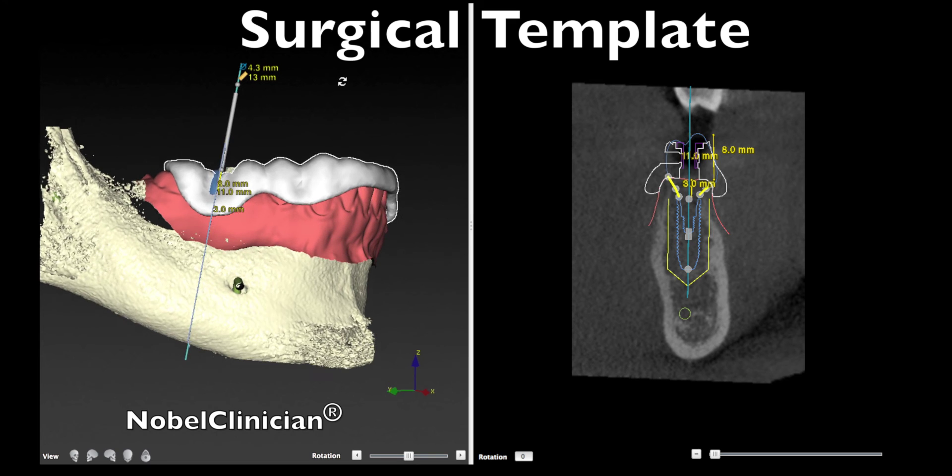
# Examine the planned position 46 implant, its axis and the emergence profile in the 3D jaw model from the side, behind and above
pyautogui.moveTo(155, 302); pyautogui.dragTo(212, 283)
pyautogui.moveTo(267, 350); pyautogui.dragTo(310, 295)
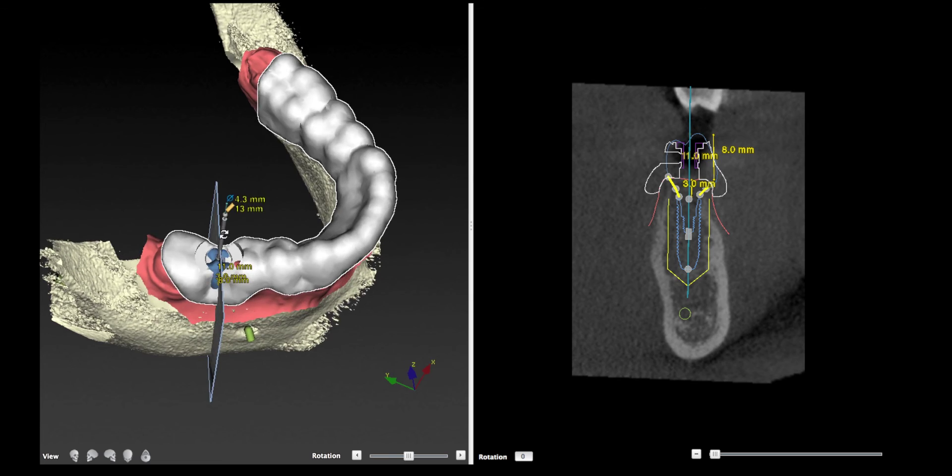
pyautogui.moveTo(232, 159); pyautogui.dragTo(275, 223)
pyautogui.moveTo(289, 350); pyautogui.dragTo(358, 204)
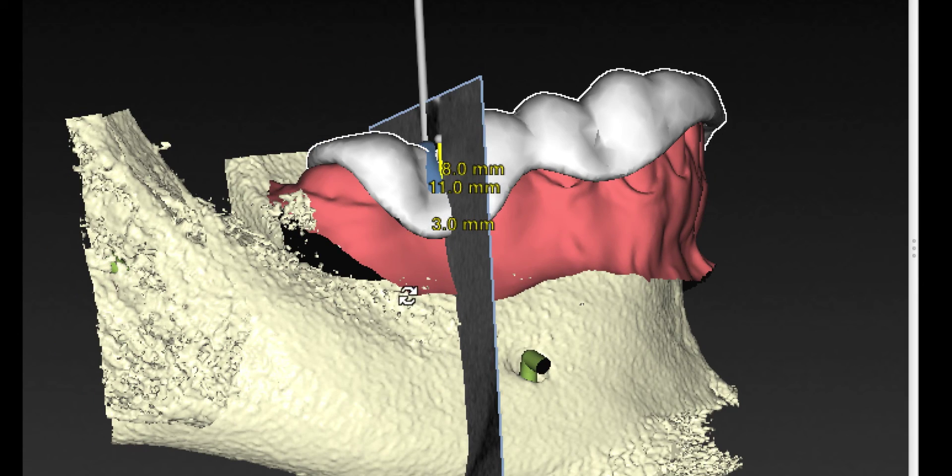
pyautogui.moveTo(493, 296); pyautogui.dragTo(701, 436)
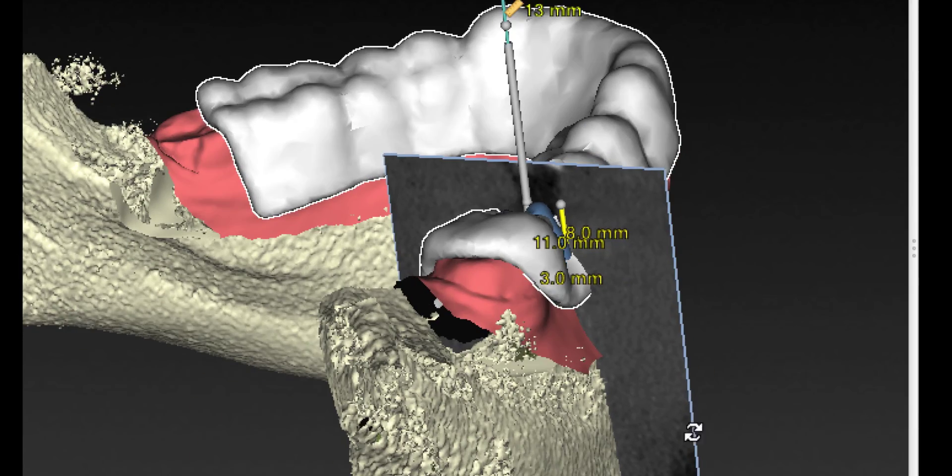
pyautogui.moveTo(441, 381); pyautogui.dragTo(509, 312)
pyautogui.moveTo(365, 157); pyautogui.dragTo(276, 249)
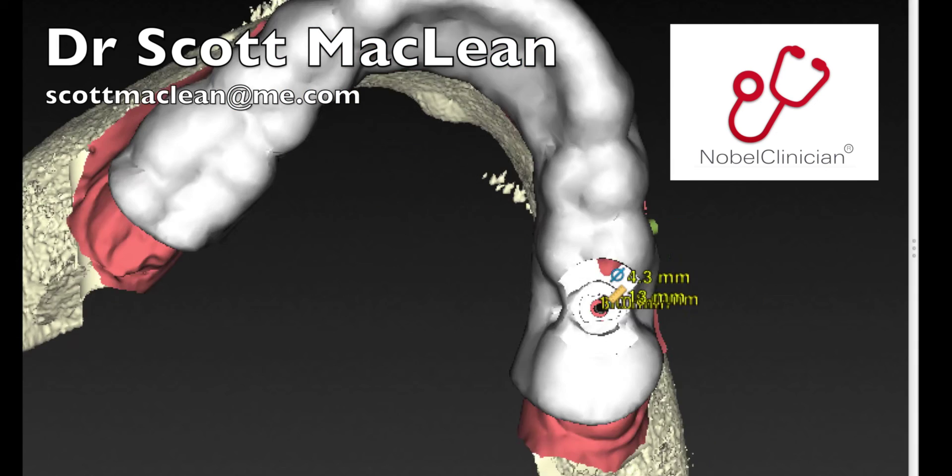
pyautogui.moveTo(377, 392); pyautogui.dragTo(20, 233)
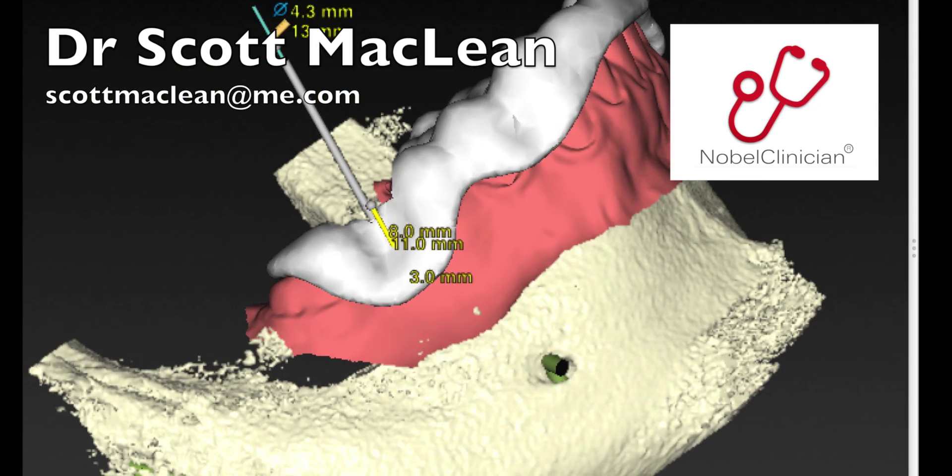
pyautogui.moveTo(576, 7)
pyautogui.mouseDown()
pyautogui.moveTo(648, 183)
pyautogui.moveTo(378, 174)
pyautogui.moveTo(458, 431)
pyautogui.mouseUp()
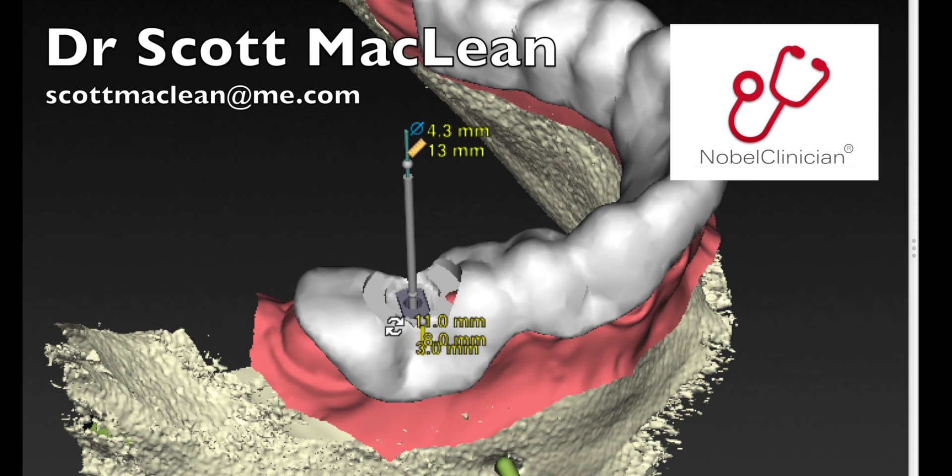
pyautogui.moveTo(502, 395); pyautogui.dragTo(399, 42)
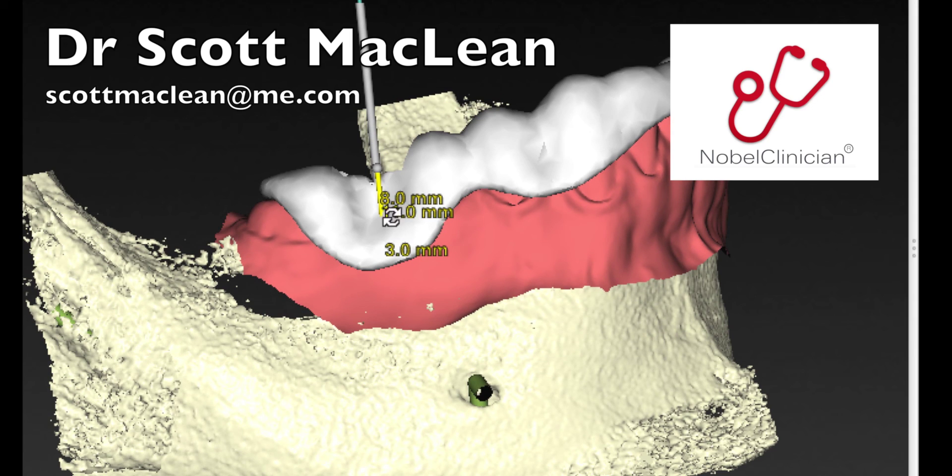